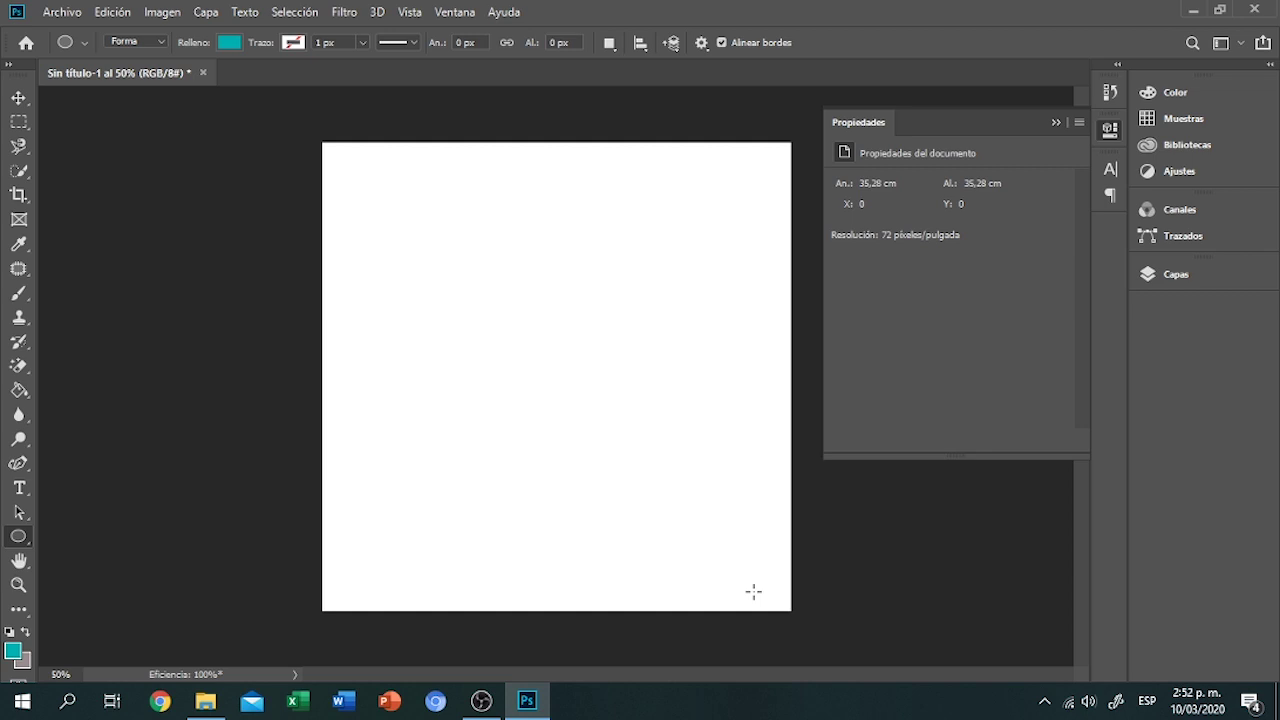
- With the Rectangle tool, draw a teal 504×504 px square in the upper middle of the canvas
{"action": "right_click", "coordinate": [22, 540]}
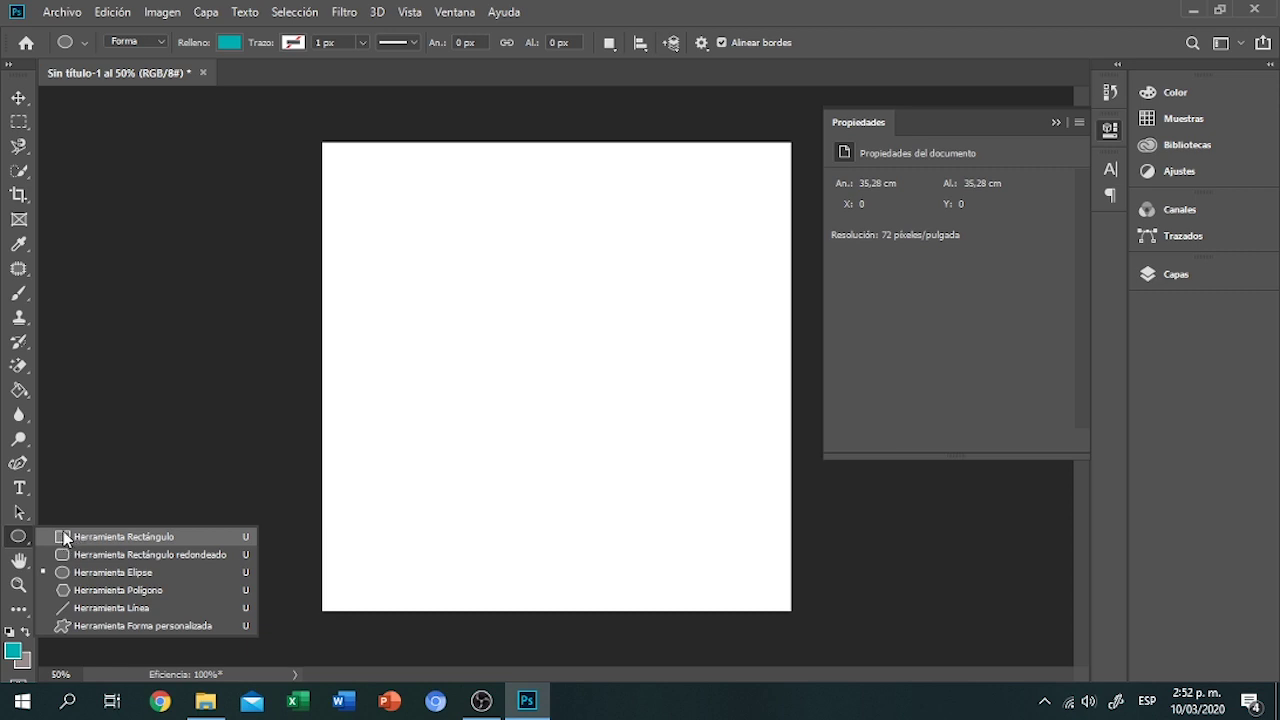
{"action": "left_click", "coordinate": [109, 540]}
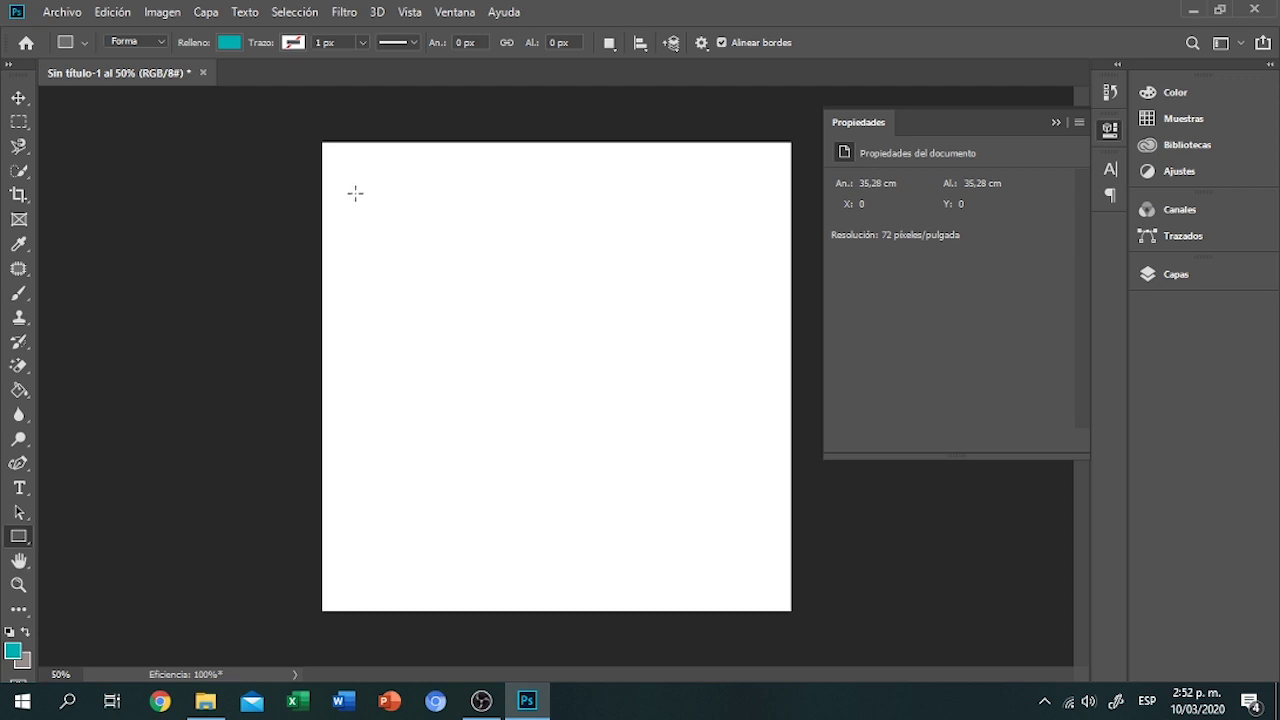
{"action": "mouse_move", "coordinate": [355, 193]}
{"action": "left_mouse_down"}
{"action": "mouse_move", "coordinate": [755, 206]}
{"action": "mouse_move", "coordinate": [655, 420]}
{"action": "mouse_move", "coordinate": [551, 287]}
{"action": "mouse_move", "coordinate": [541, 355]}
{"action": "left_mouse_up"}
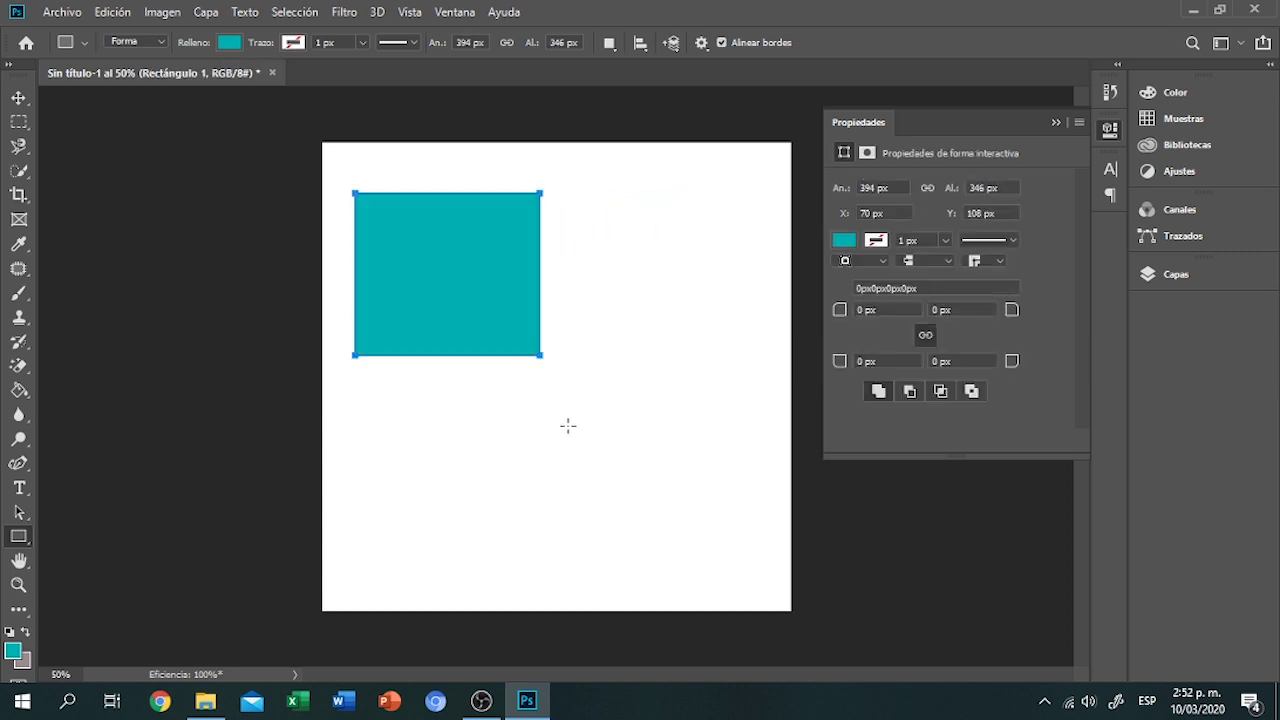
{"action": "key", "text": "ctrl+z"}
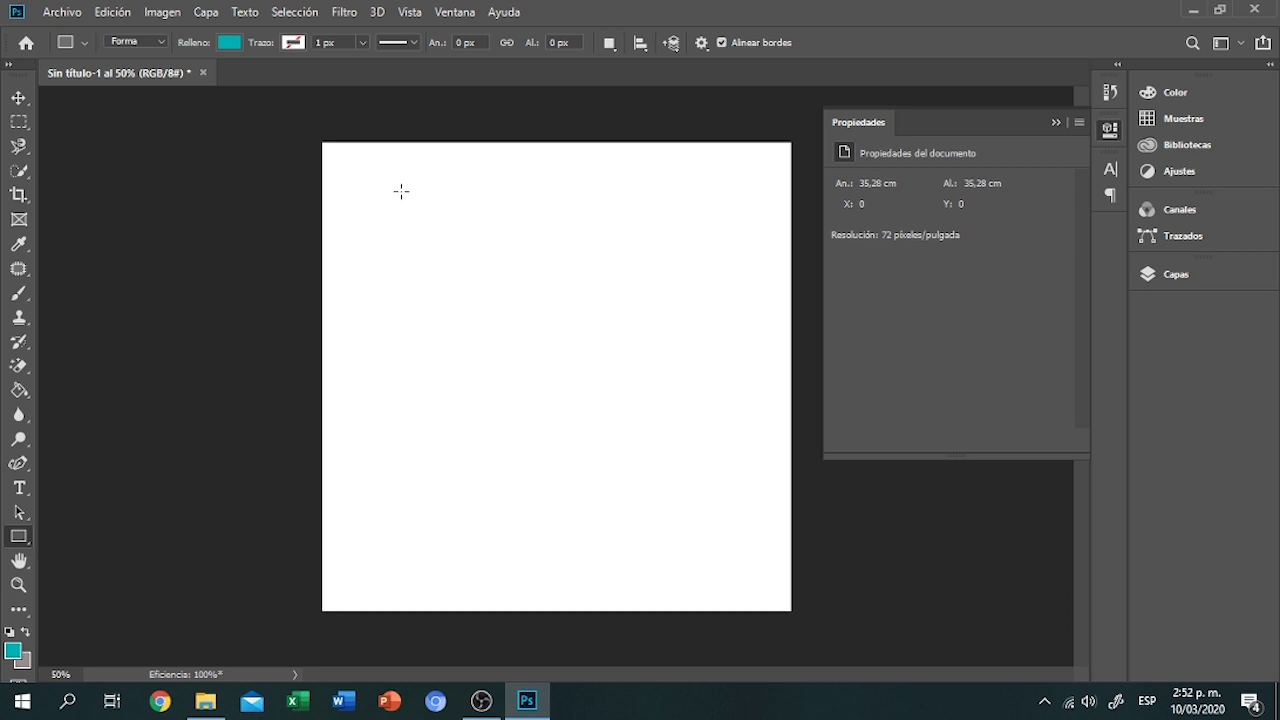
{"action": "left_click_drag", "start_coordinate": [388, 173], "coordinate": [610, 377]}
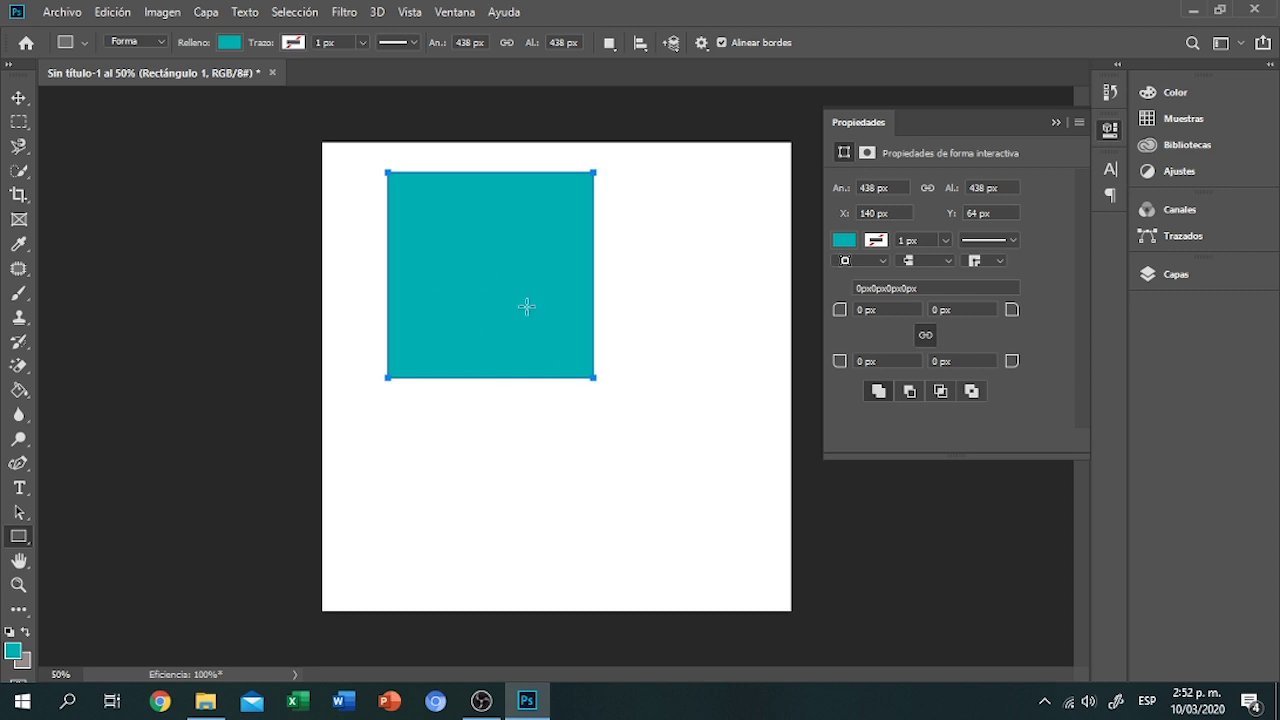
{"action": "key", "text": "ctrl"}
{"action": "key", "text": "ctrl+z"}
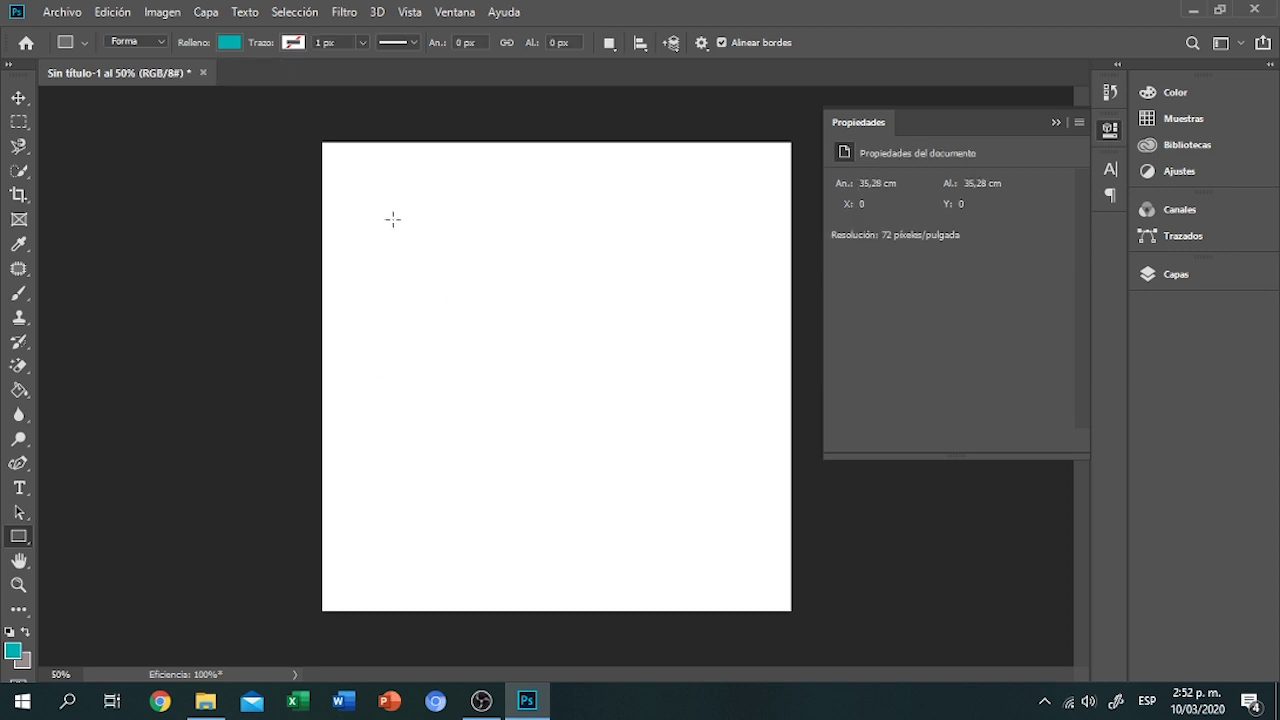
{"action": "left_click_drag", "start_coordinate": [393, 219], "coordinate": [629, 455]}
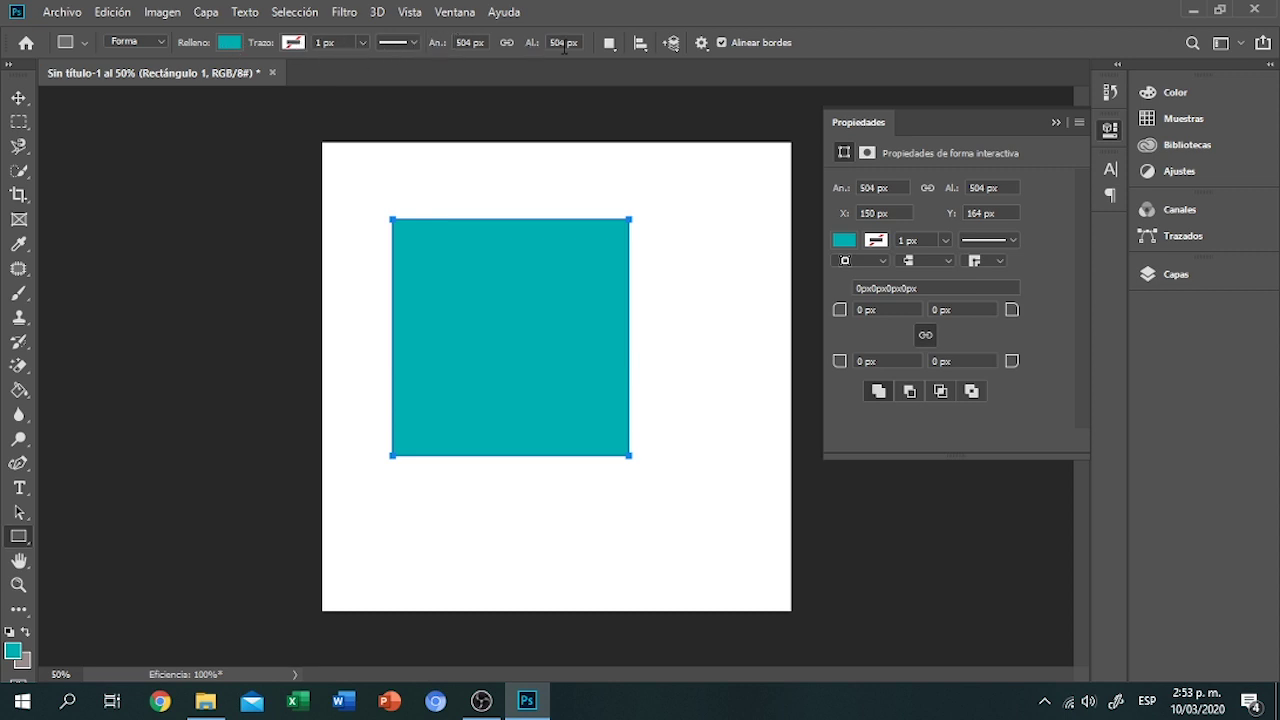
- Switch the square's fill to a gradient using the teal-to-grey preset
{"action": "left_click", "coordinate": [229, 42]}
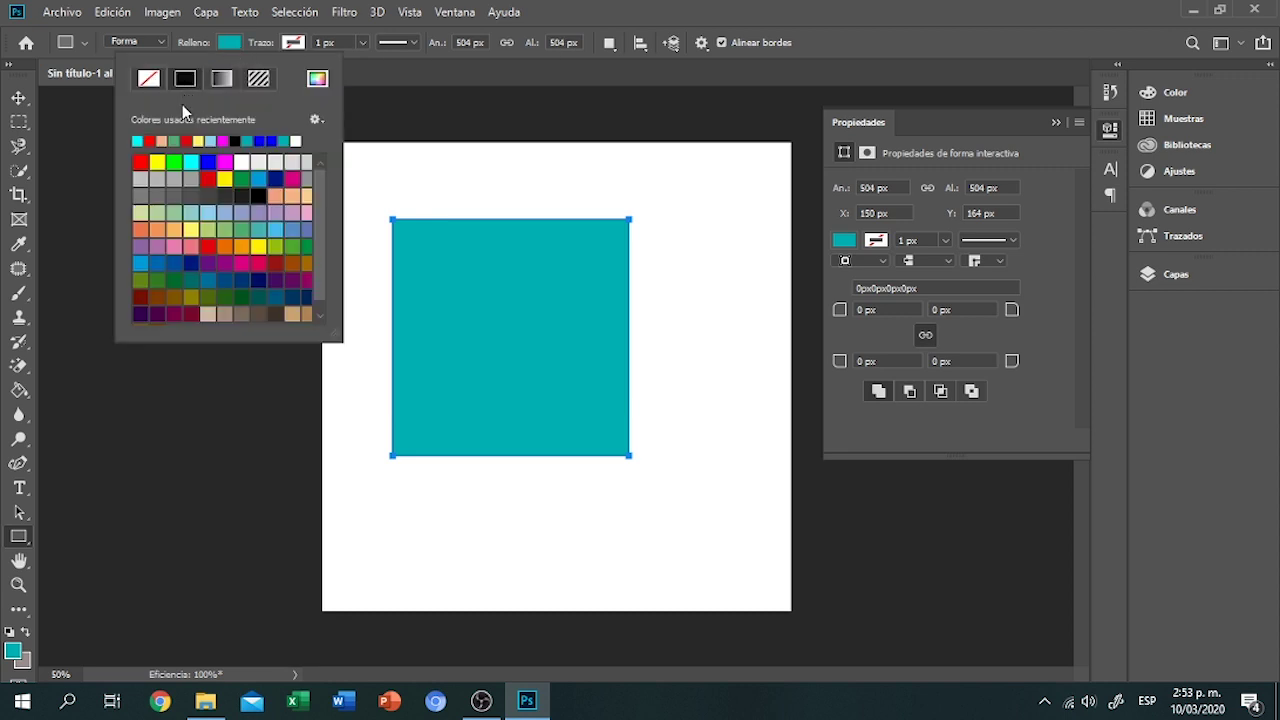
{"action": "left_click", "coordinate": [140, 162]}
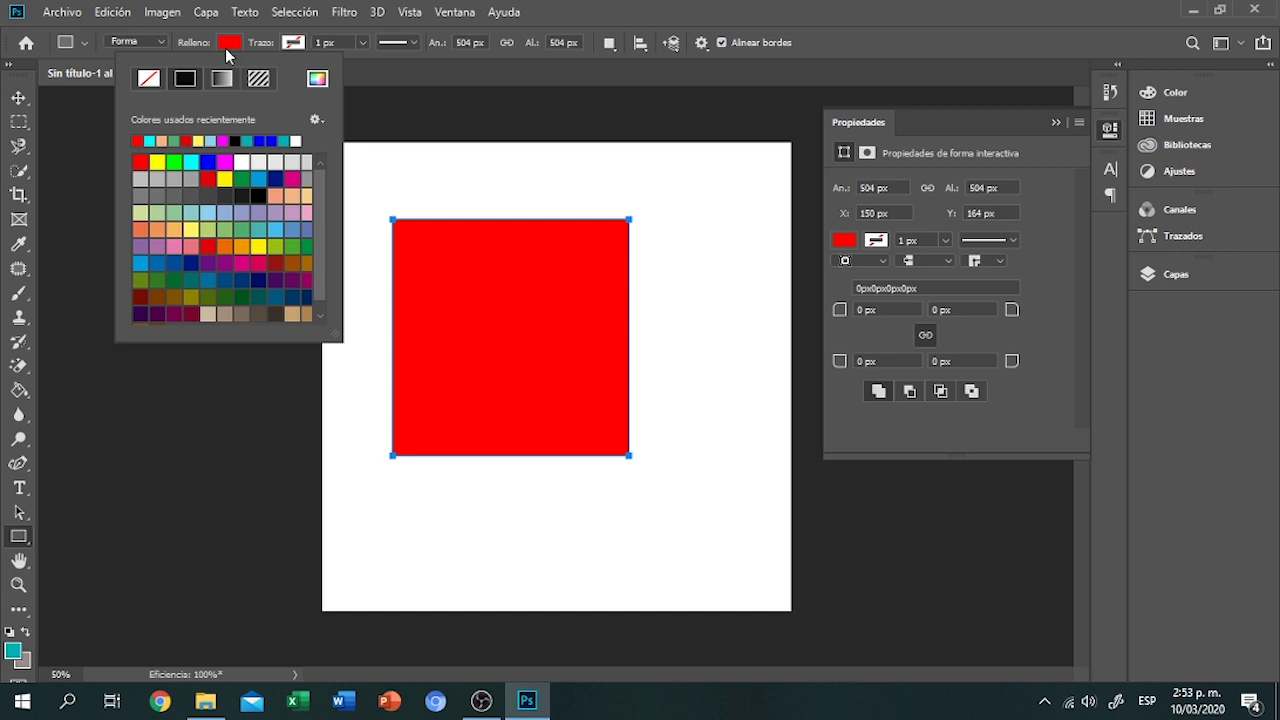
{"action": "left_click", "coordinate": [225, 79]}
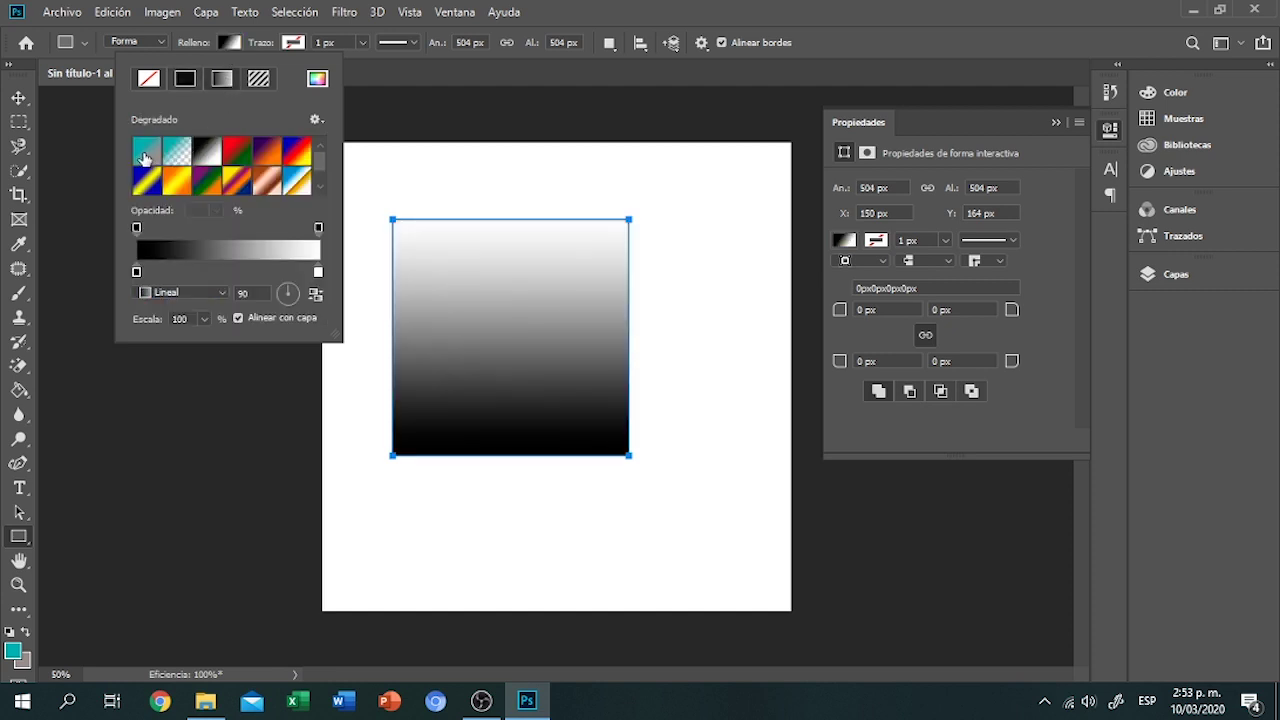
{"action": "left_click", "coordinate": [146, 153]}
- Set the gradient's stops to light cyan 7adedf and red ee2323
{"action": "double_click", "coordinate": [136, 269]}
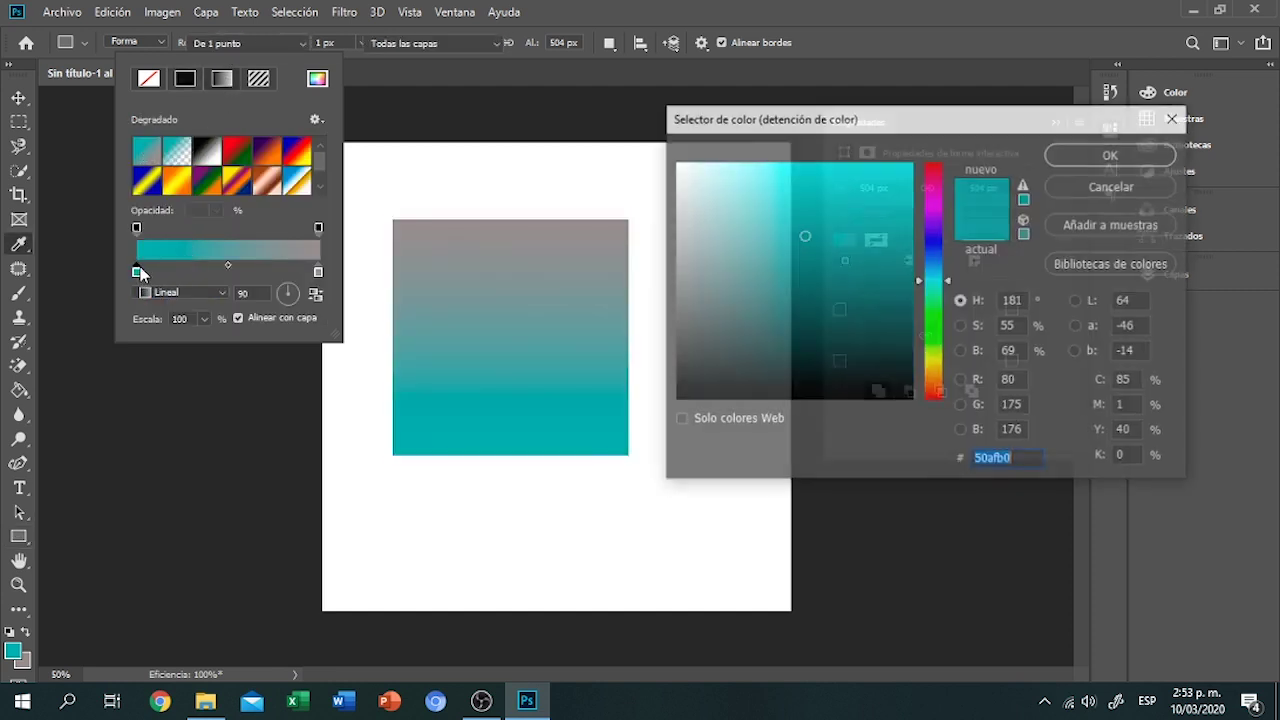
{"action": "left_click", "coordinate": [782, 191]}
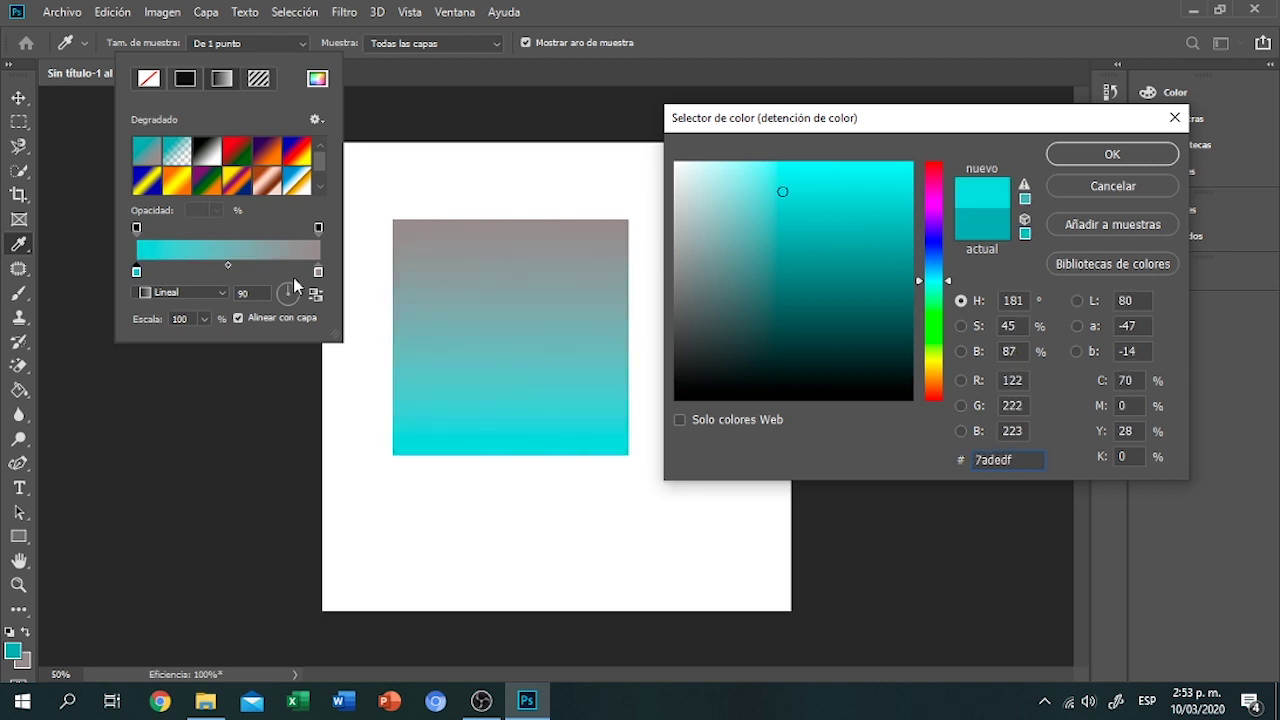
{"action": "left_click", "coordinate": [1070, 165]}
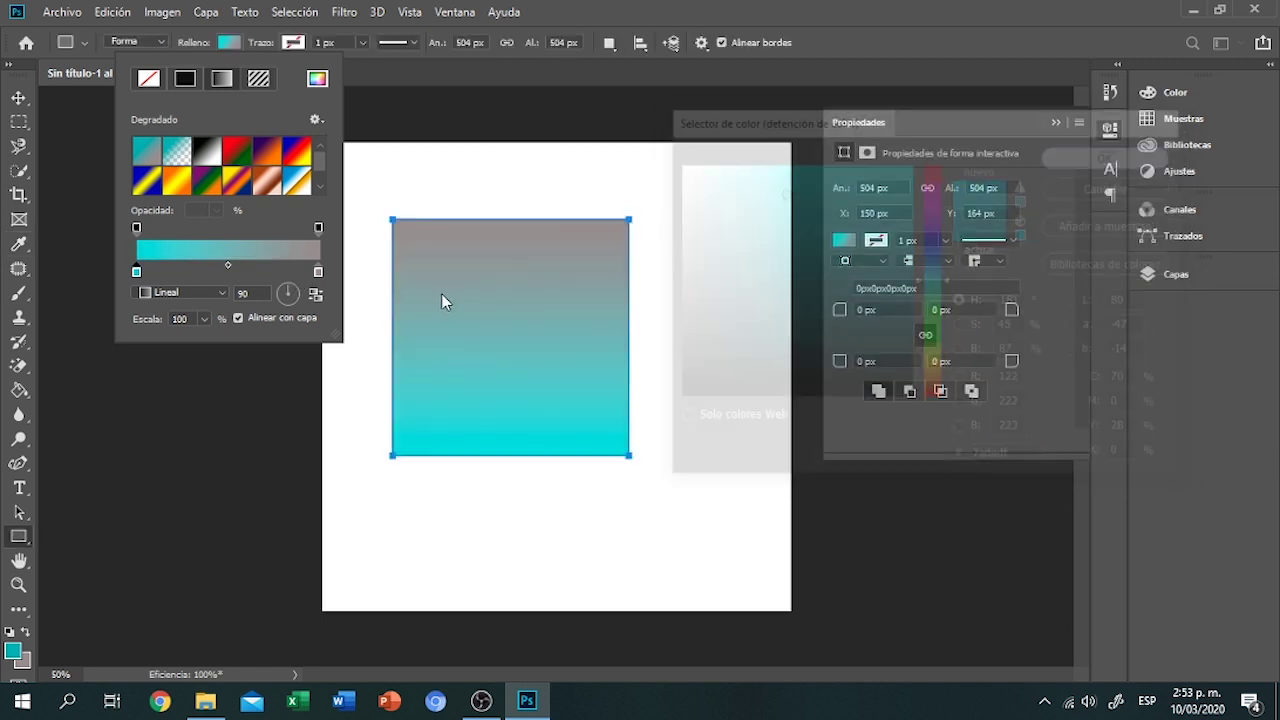
{"action": "double_click", "coordinate": [318, 271]}
{"action": "left_click", "coordinate": [877, 178]}
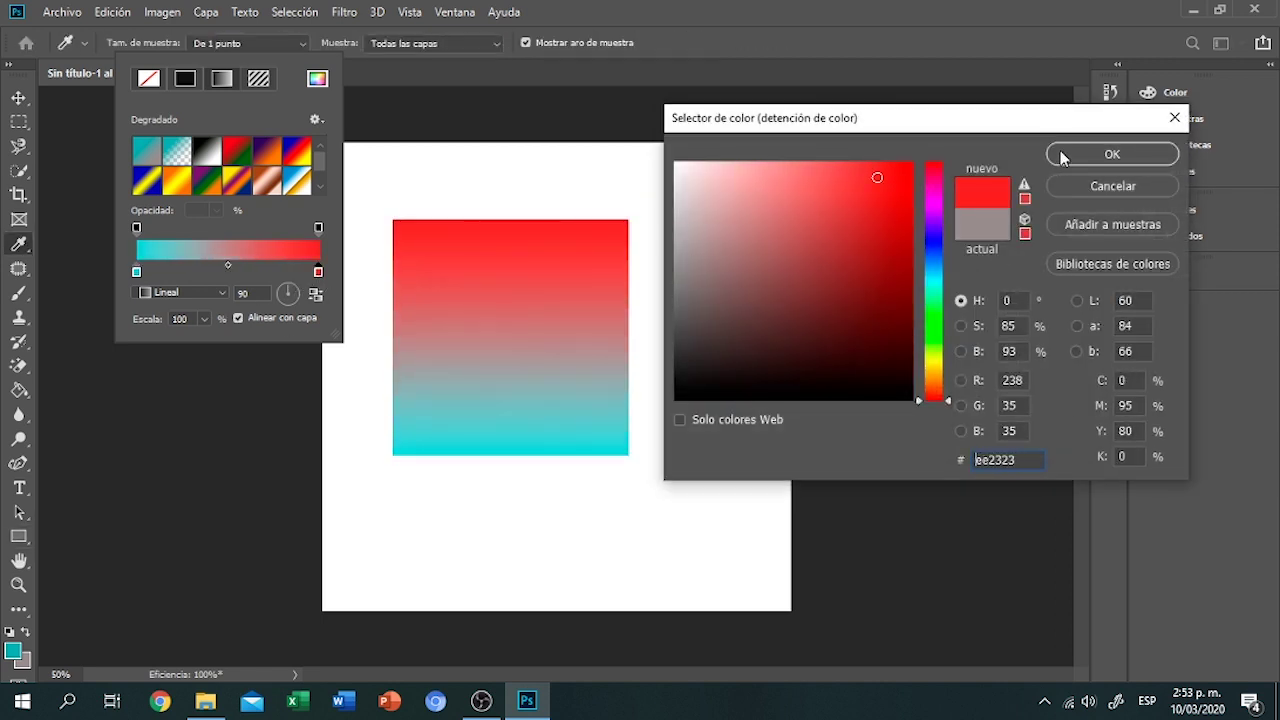
{"action": "left_click", "coordinate": [1100, 155]}
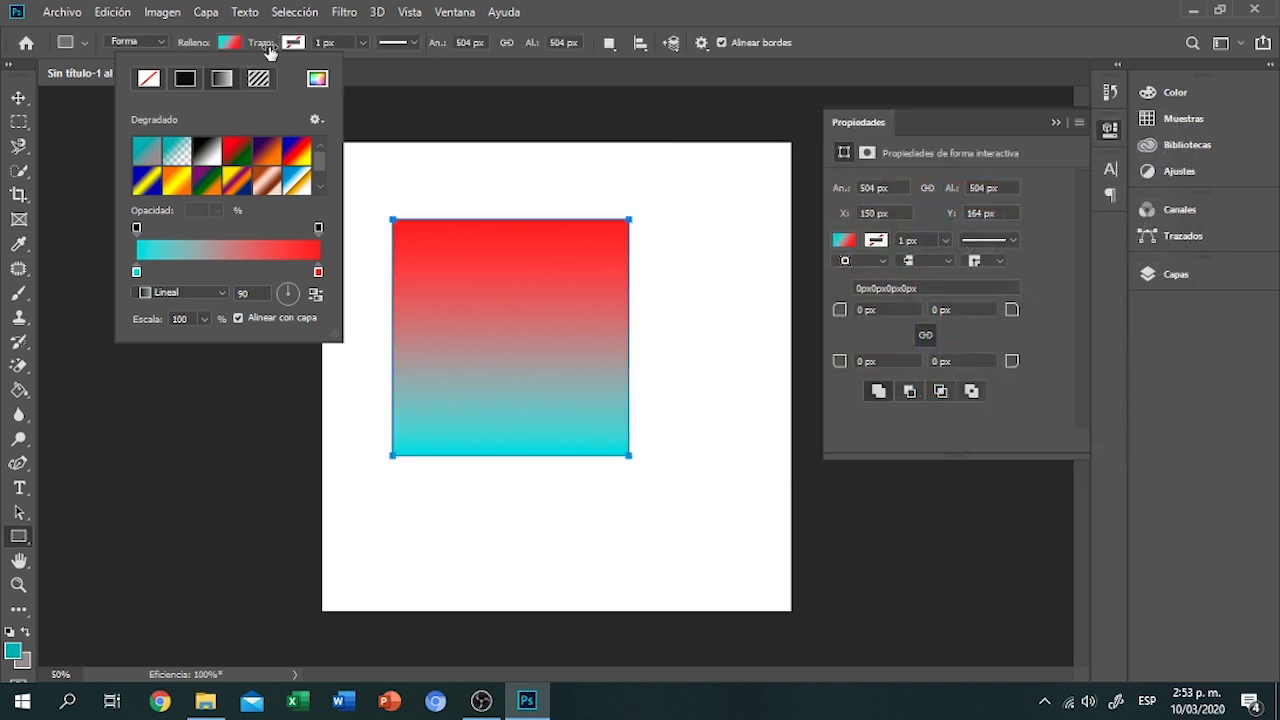
{"action": "left_click", "coordinate": [270, 47]}
- Give the square a 20 px stroke using the concentric-squares pattern
{"action": "left_click", "coordinate": [293, 47]}
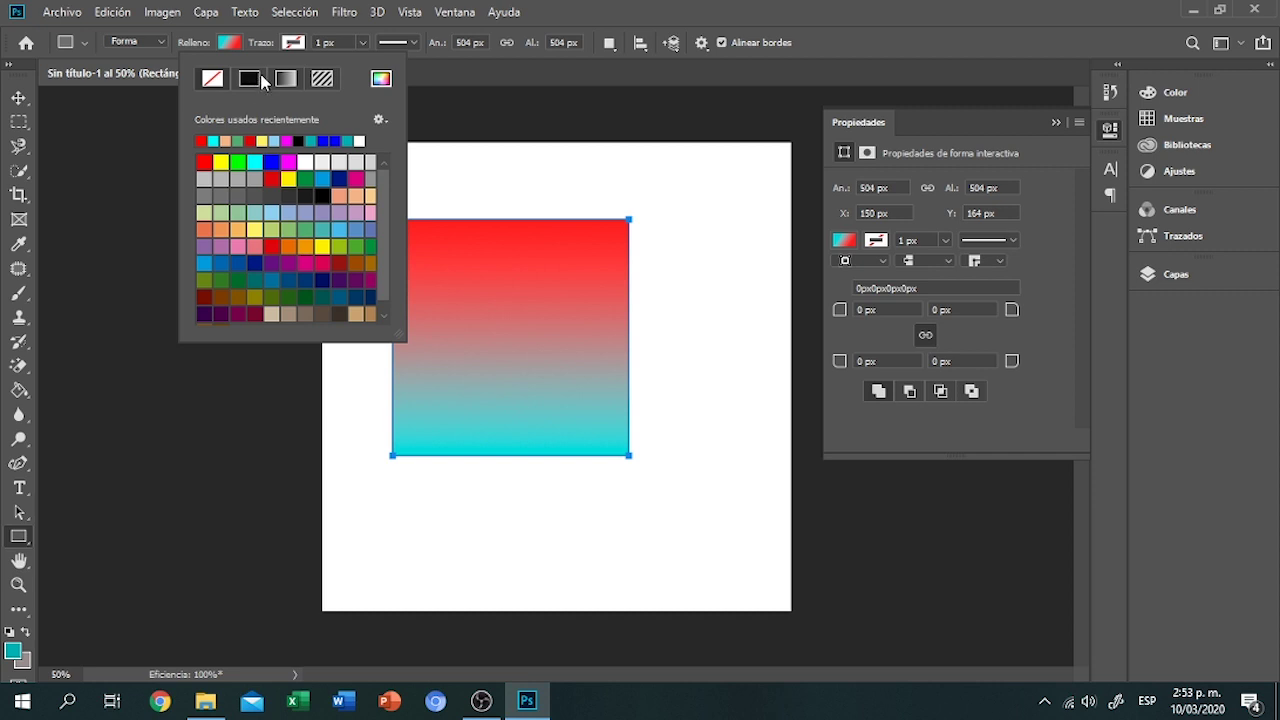
{"action": "left_click", "coordinate": [319, 80]}
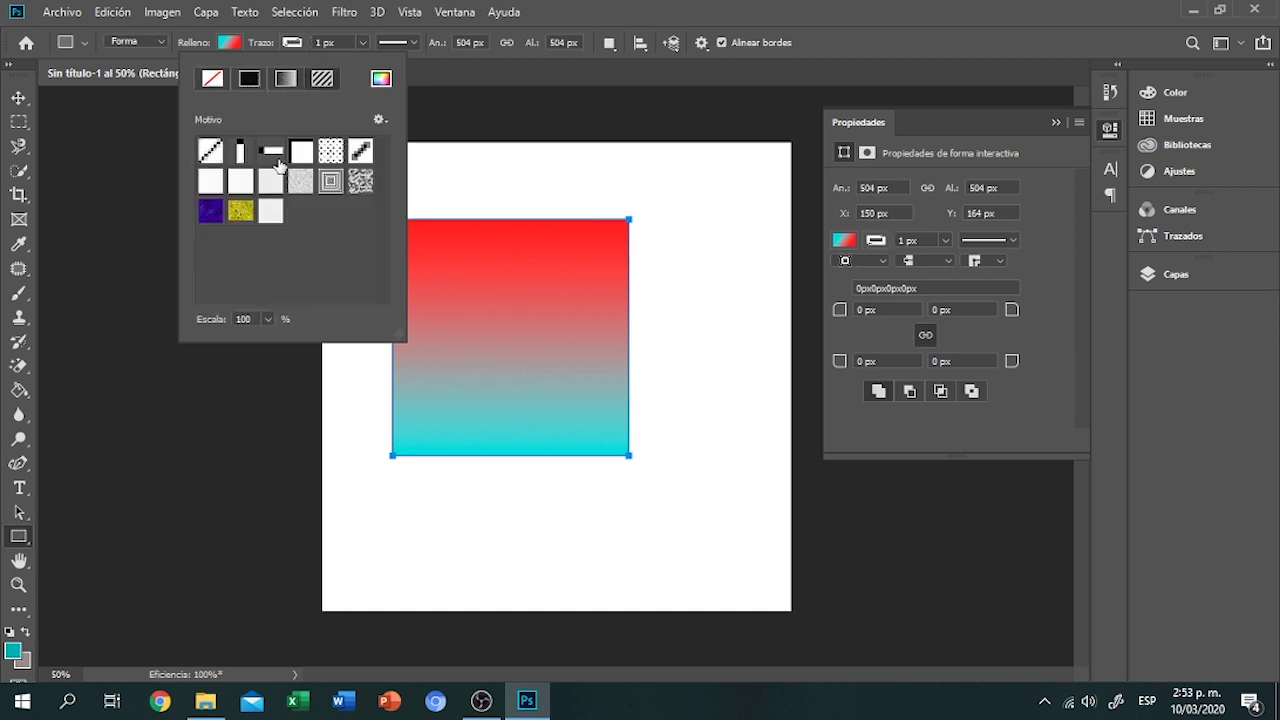
{"action": "left_click", "coordinate": [331, 180]}
{"action": "left_click", "coordinate": [349, 42]}
{"action": "type", "text": "20"}
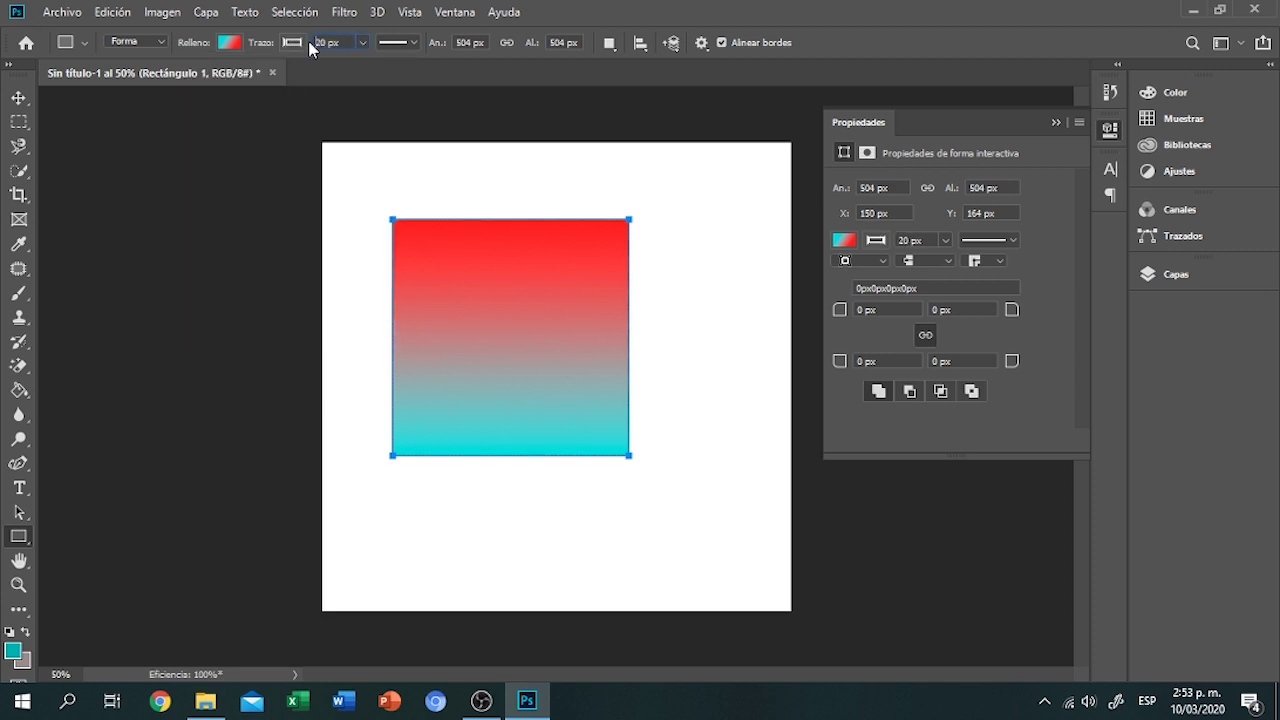
{"action": "key", "text": "Return"}
{"action": "left_click", "coordinate": [20, 98]}
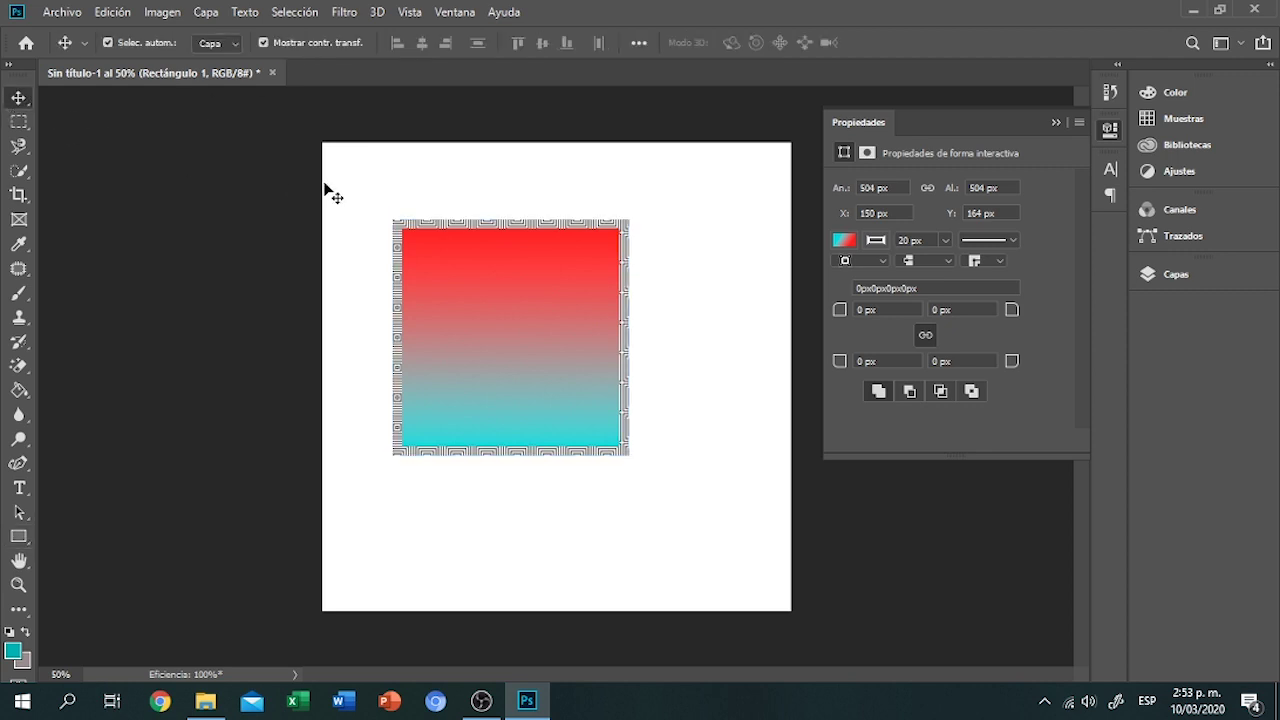
{"action": "key", "text": "u"}
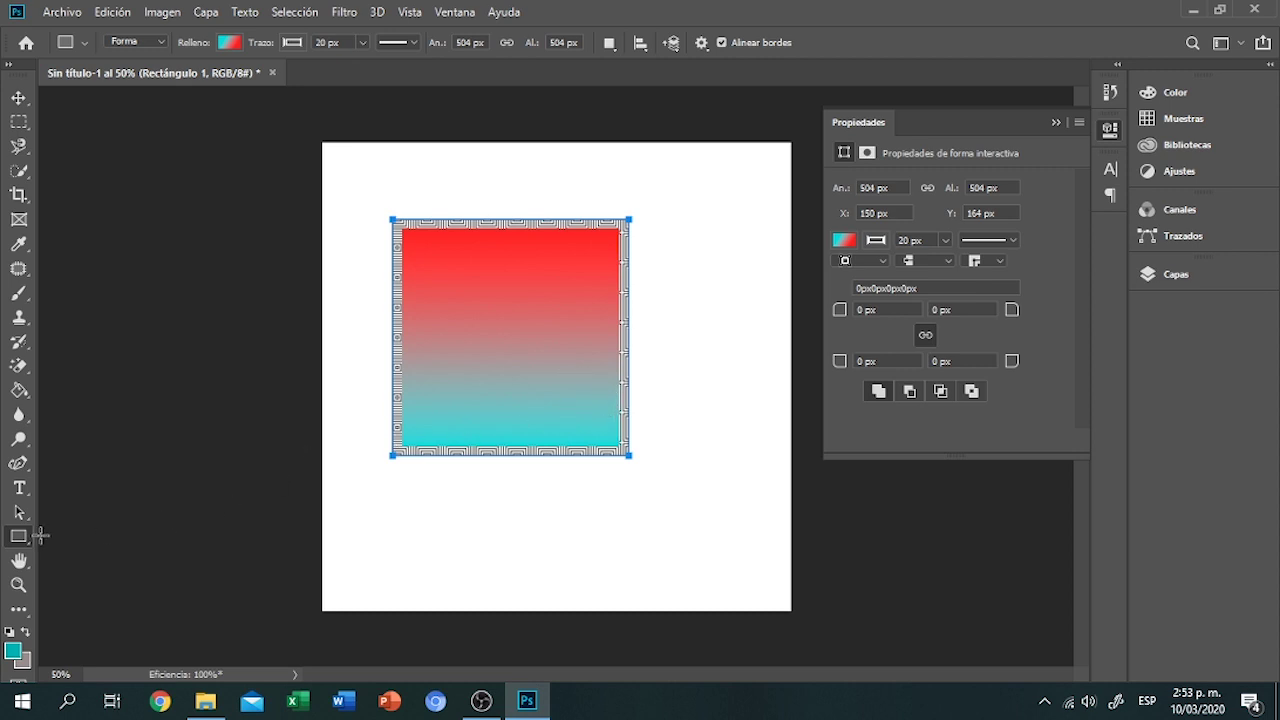
- Undo the square and draw two rounded-corner squares near the top with the Rounded Rectangle tool
{"action": "key", "text": "ctrl+z"}
{"action": "key", "text": "ctrl+z"}
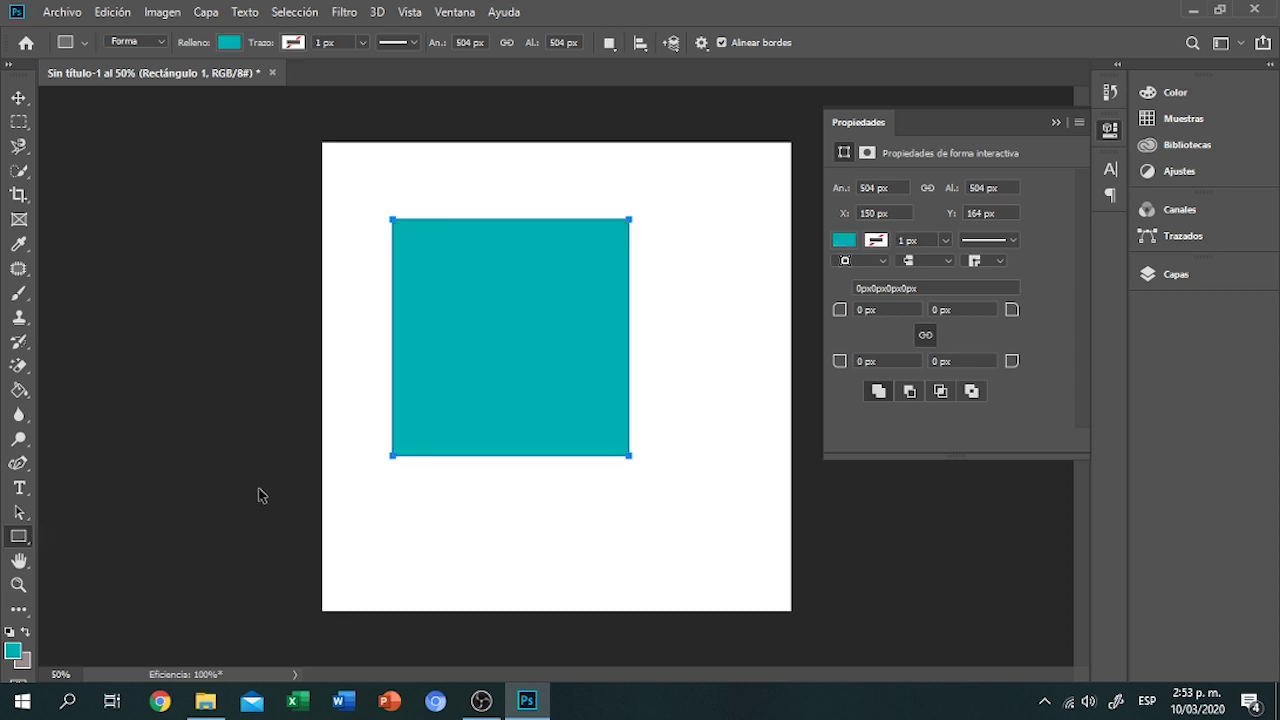
{"action": "key", "text": "ctrl+z"}
{"action": "right_click", "coordinate": [18, 542]}
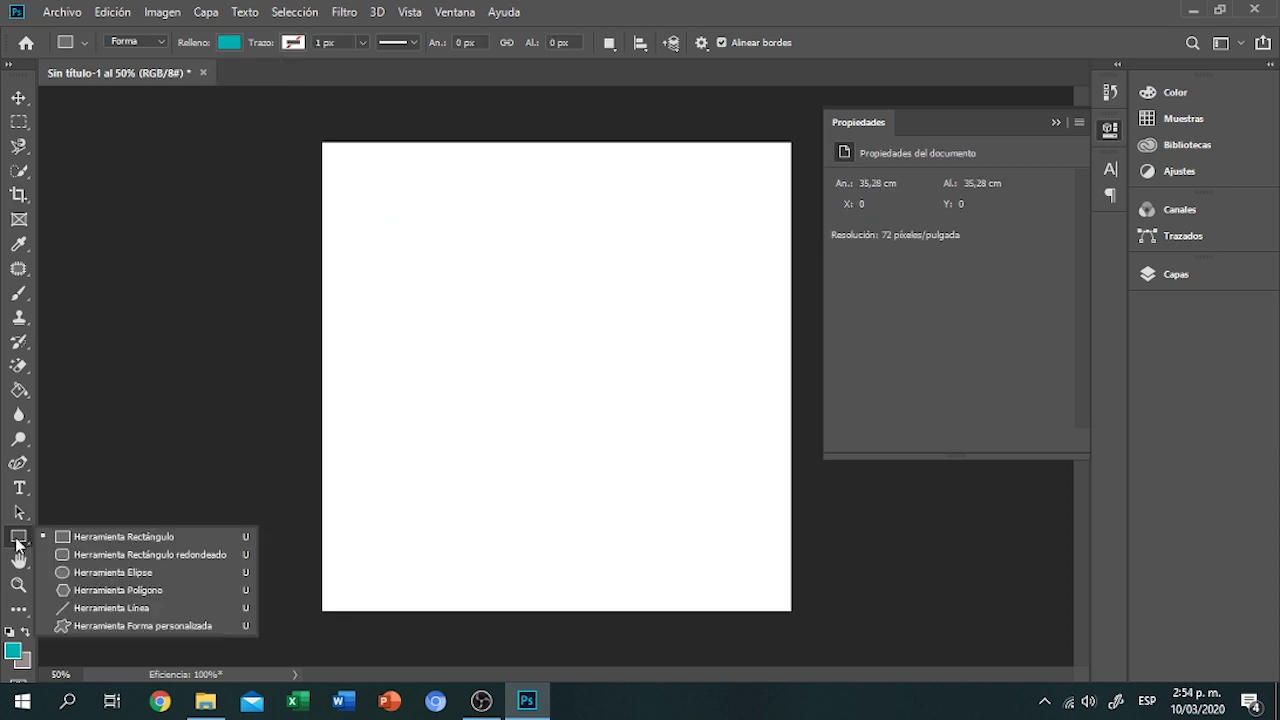
{"action": "left_click", "coordinate": [59, 556]}
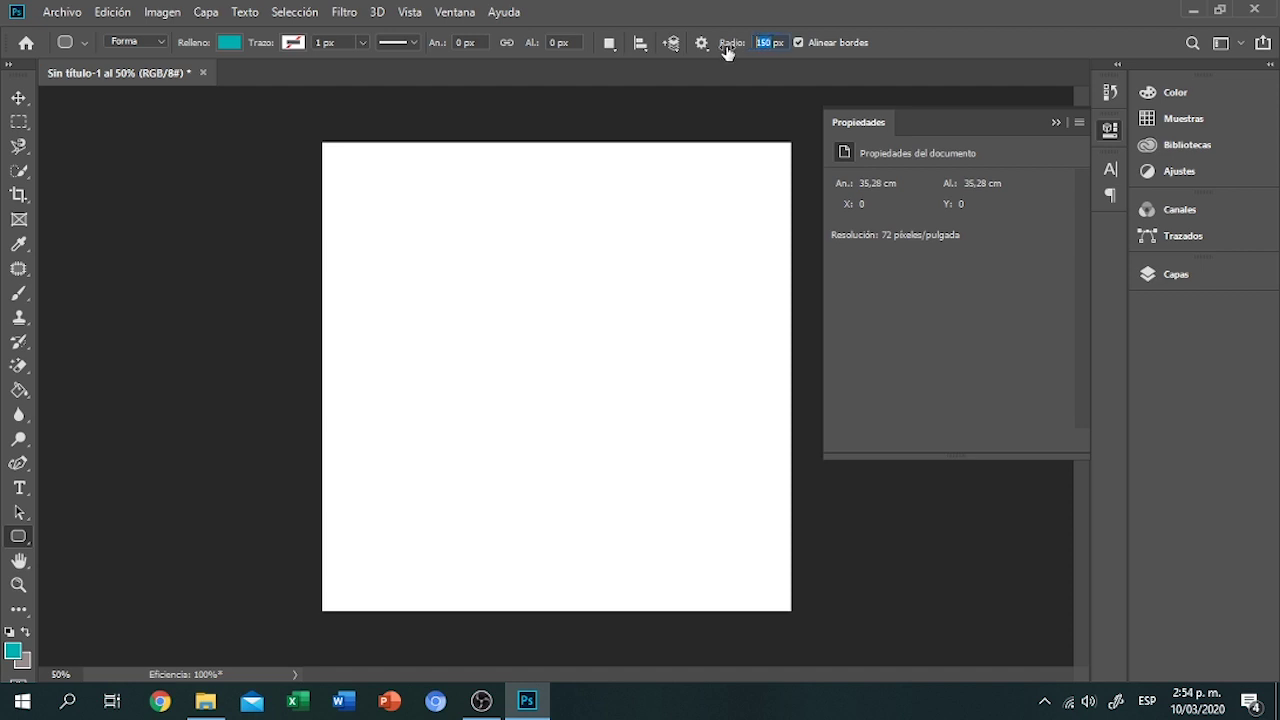
{"action": "key", "text": "BackSpace"}
{"action": "key", "text": "Return"}
{"action": "left_click_drag", "start_coordinate": [386, 210], "coordinate": [525, 349]}
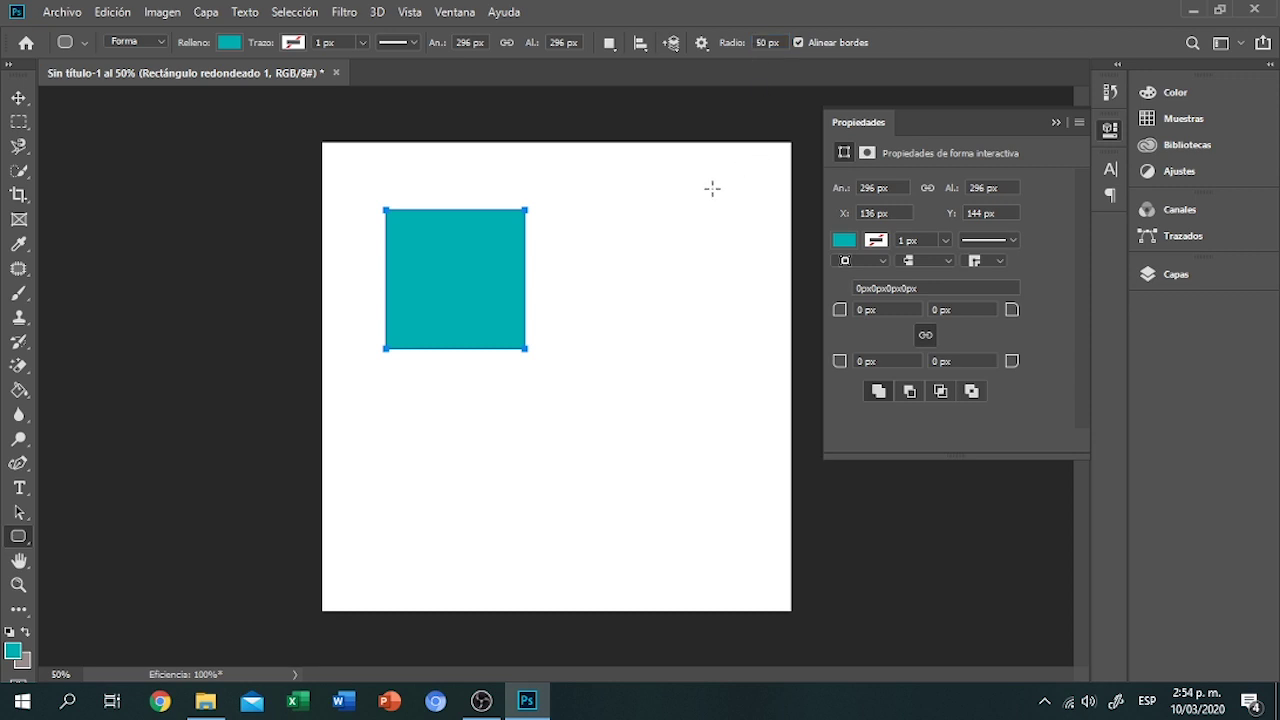
{"action": "left_click_drag", "start_coordinate": [584, 216], "coordinate": [719, 370]}
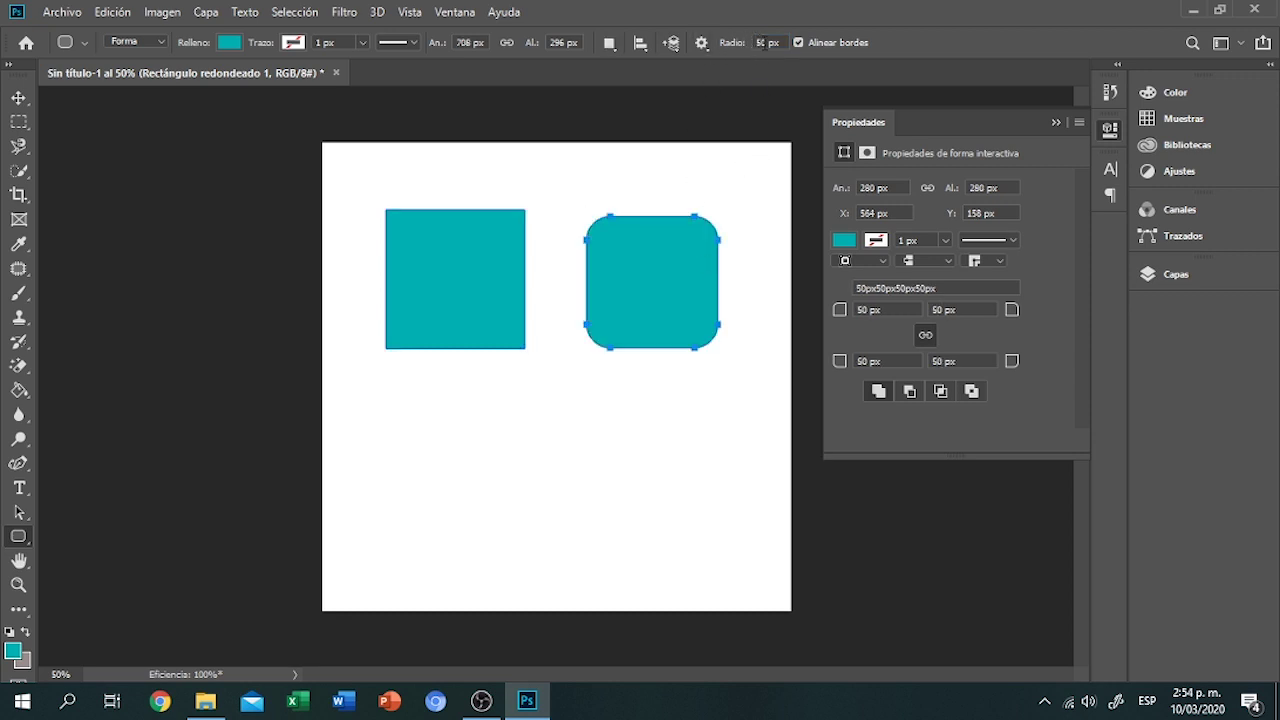
- Set a 150 px corner radius and draw a rounded square at lower left
{"action": "left_click", "coordinate": [760, 42]}
{"action": "type", "text": "150"}
{"action": "key", "text": "Return"}
{"action": "left_click_drag", "start_coordinate": [381, 404], "coordinate": [556, 578]}
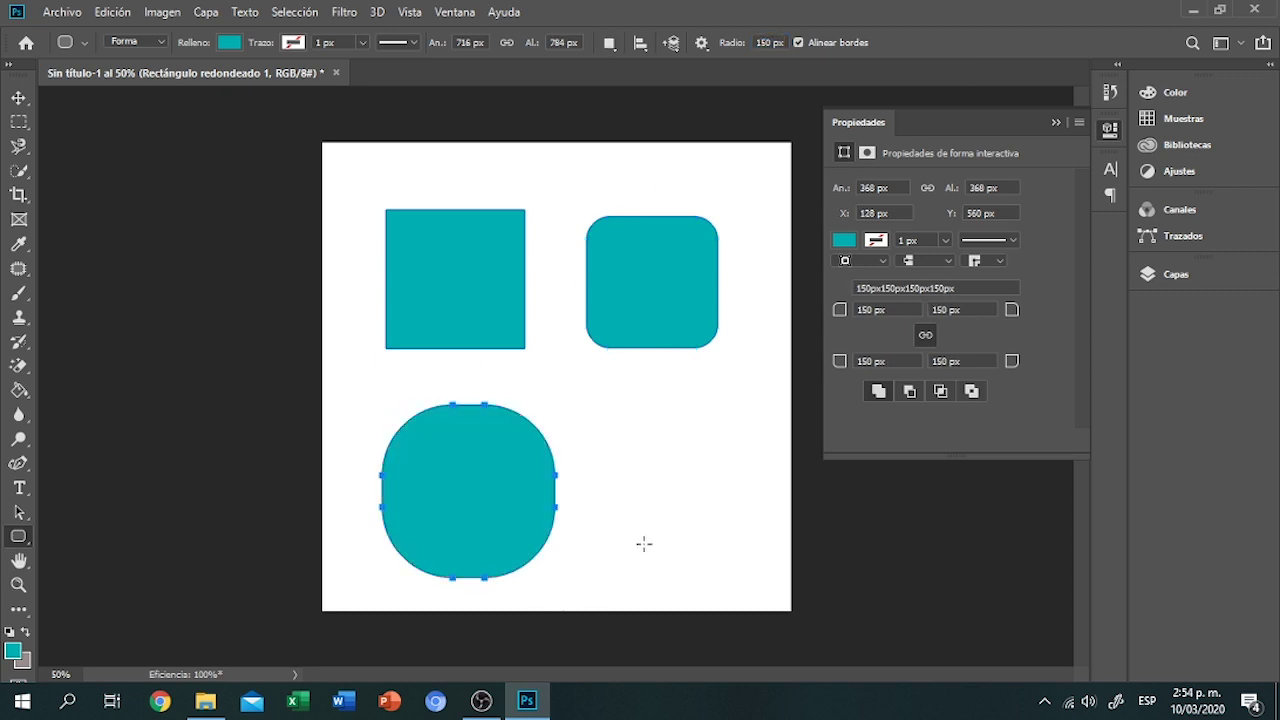
- Deselect with the Move tool and undo all the shapes back to a blank canvas
{"action": "left_click", "coordinate": [19, 97]}
{"action": "left_click", "coordinate": [640, 447]}
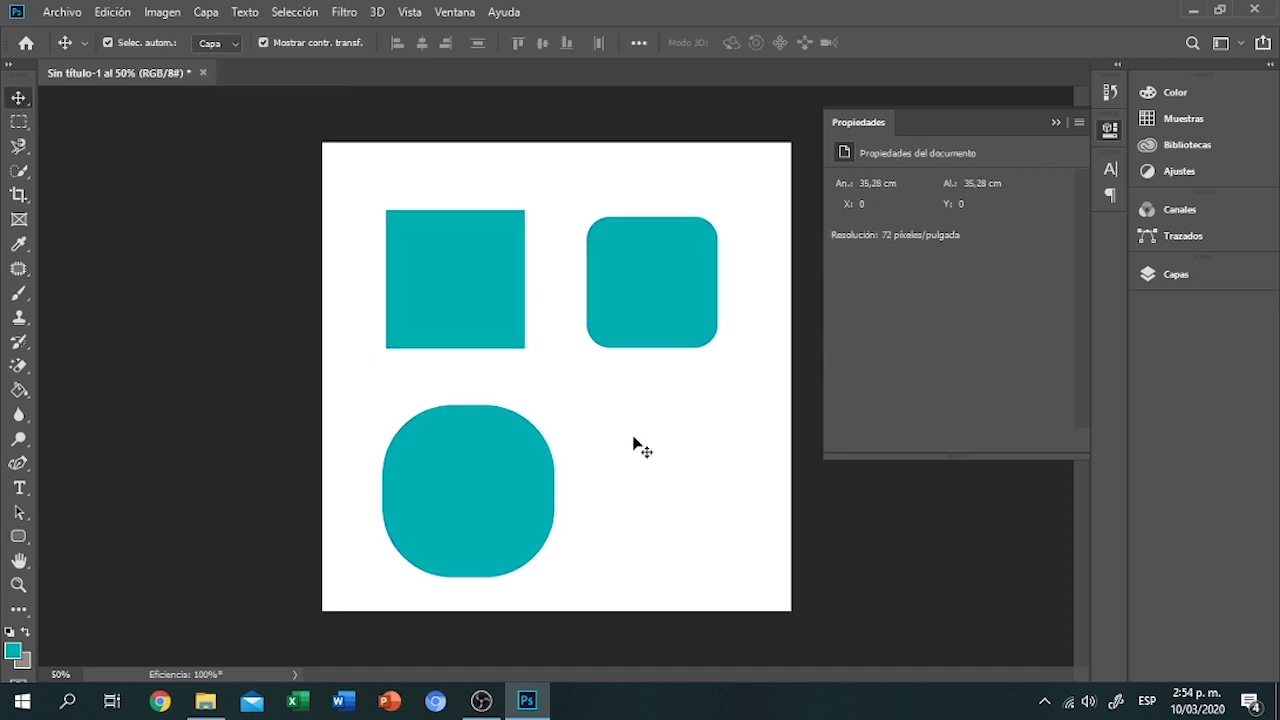
{"action": "key", "text": "ctrl+z"}
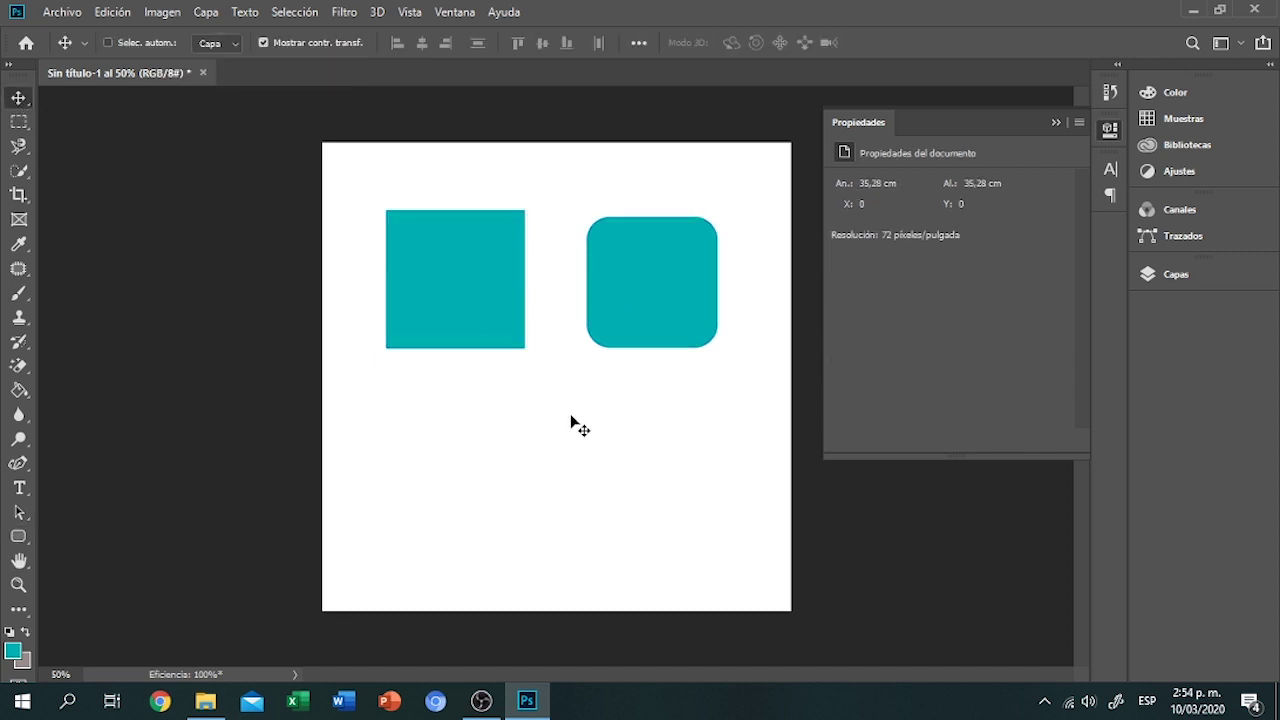
{"action": "key", "text": "ctrl+z"}
{"action": "key", "text": "ctrl+z"}
- With the Ellipse tool, draw a wide teal ellipse near the top, then undo it
{"action": "left_click", "coordinate": [19, 536]}
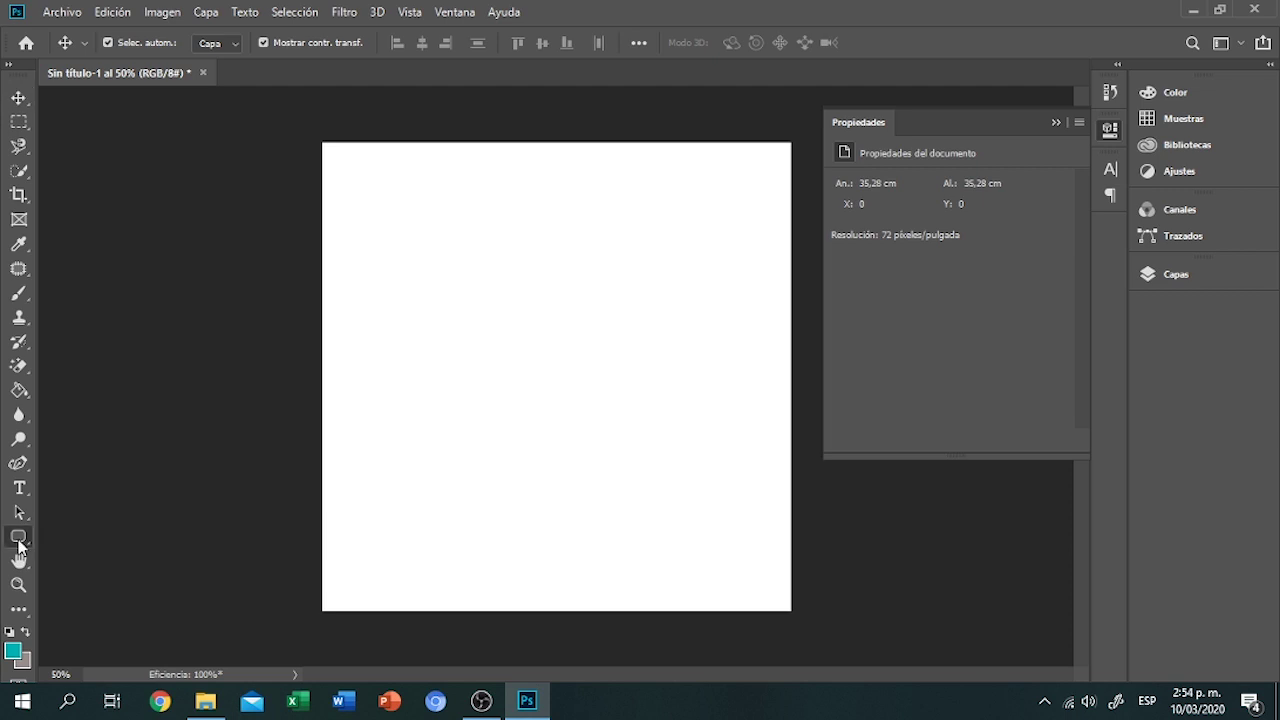
{"action": "left_click", "coordinate": [72, 572]}
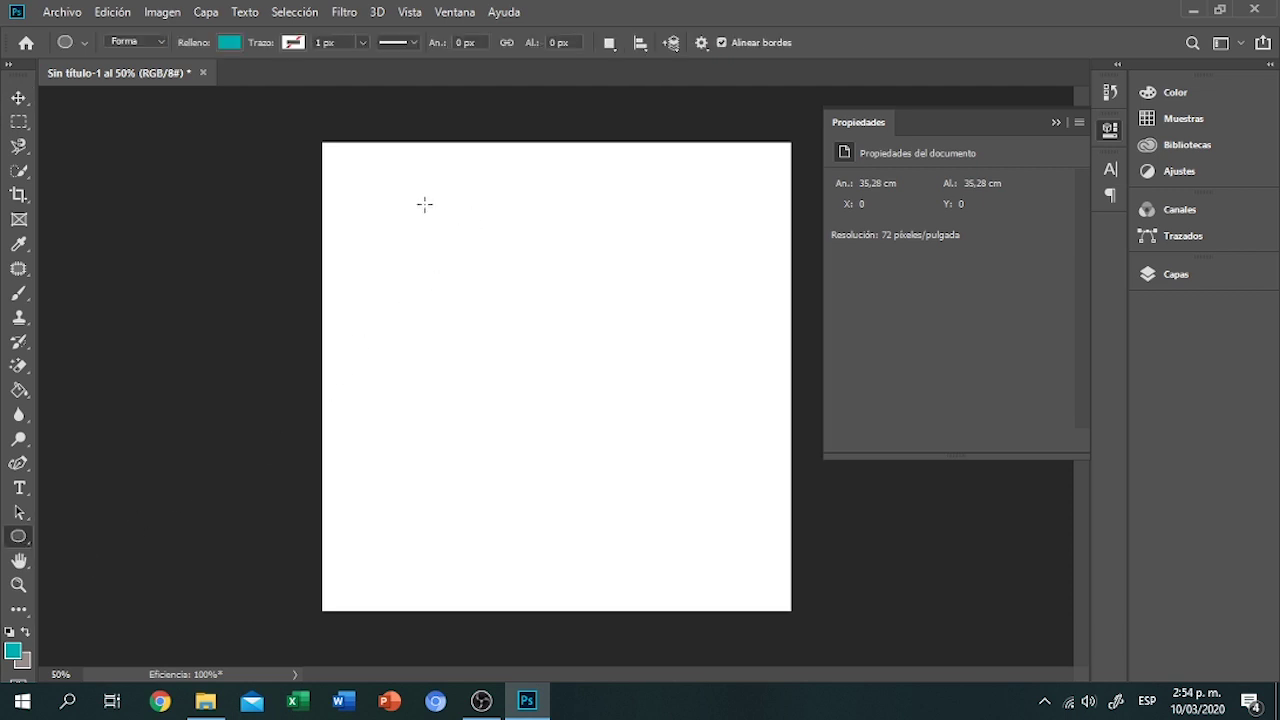
{"action": "left_click_drag", "start_coordinate": [380, 197], "coordinate": [453, 321]}
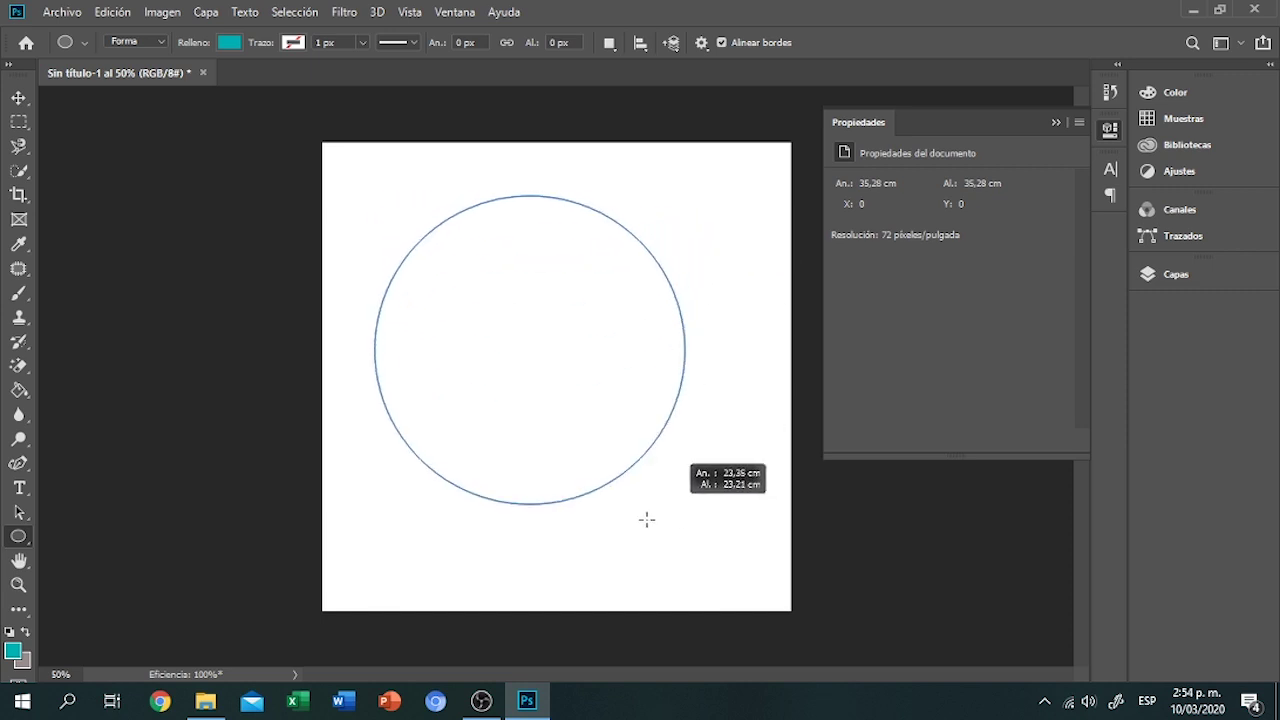
{"action": "left_click_drag", "start_coordinate": [453, 321], "coordinate": [661, 426]}
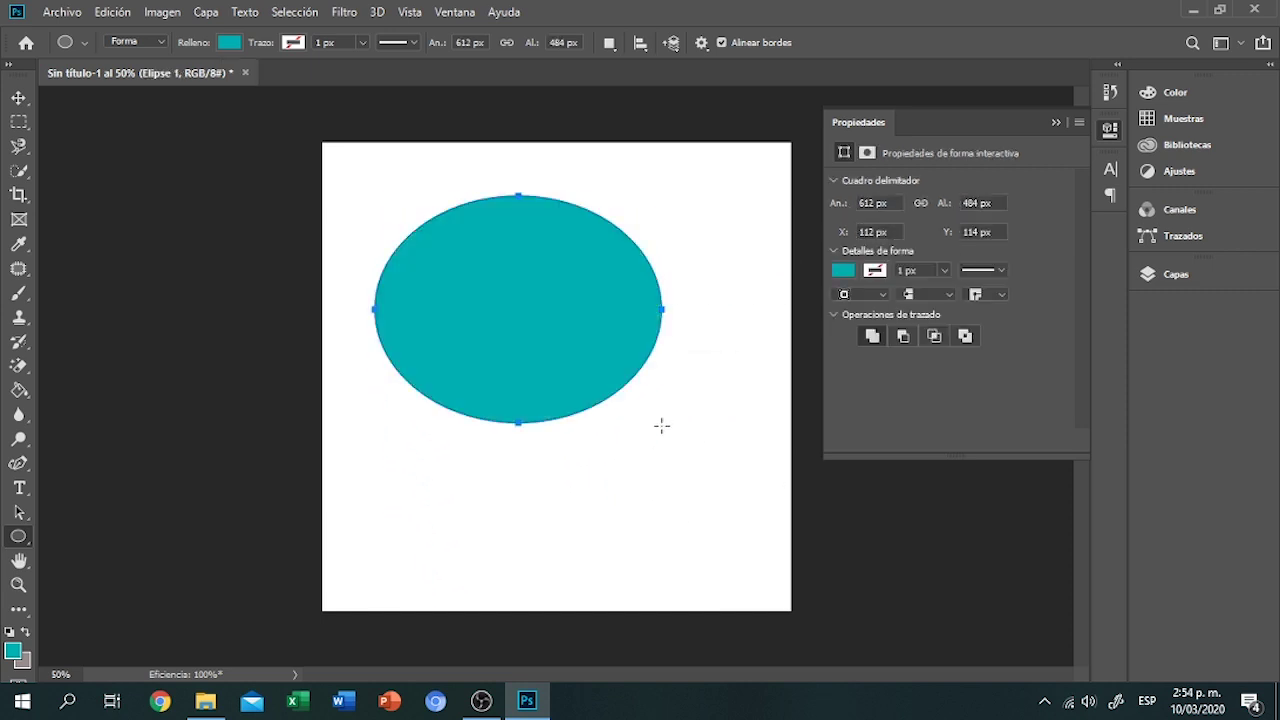
{"action": "key", "text": "ctrl+z"}
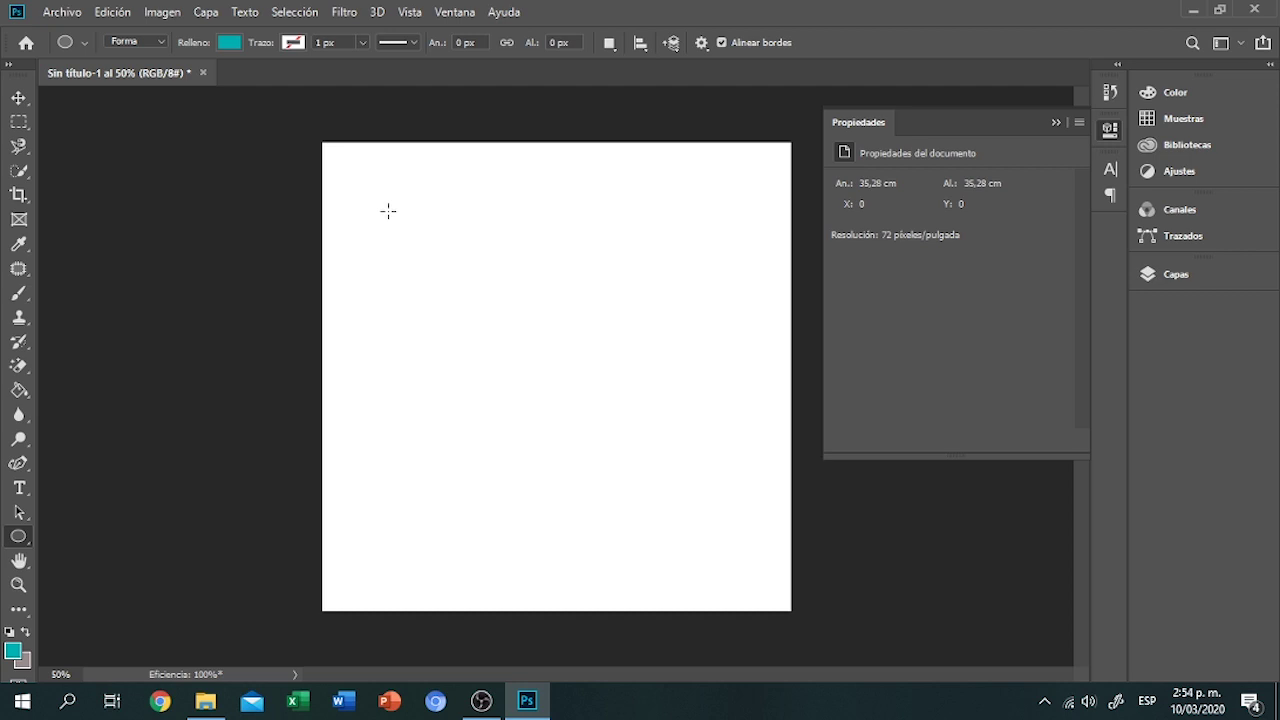
- Draw and undo a teal circle near the centre, then check the stroke style options
{"action": "left_click_drag", "start_coordinate": [446, 229], "coordinate": [579, 423]}
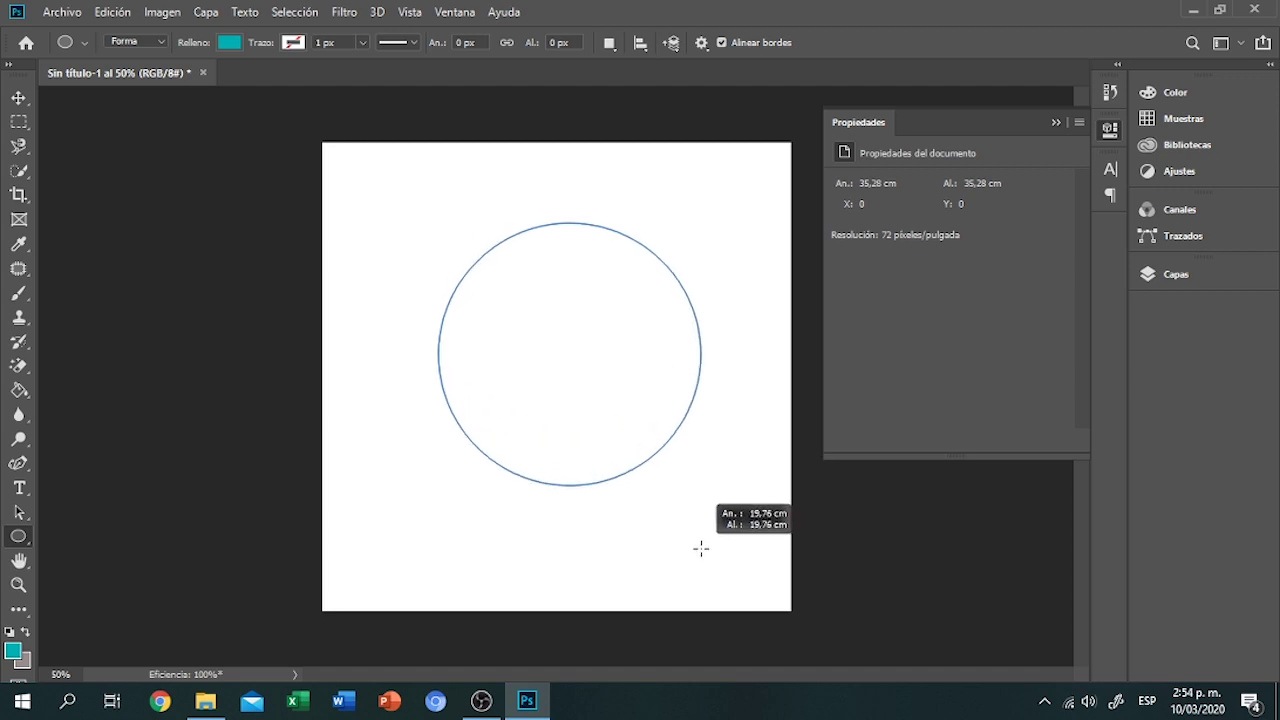
{"action": "left_click_drag", "start_coordinate": [579, 423], "coordinate": [701, 548]}
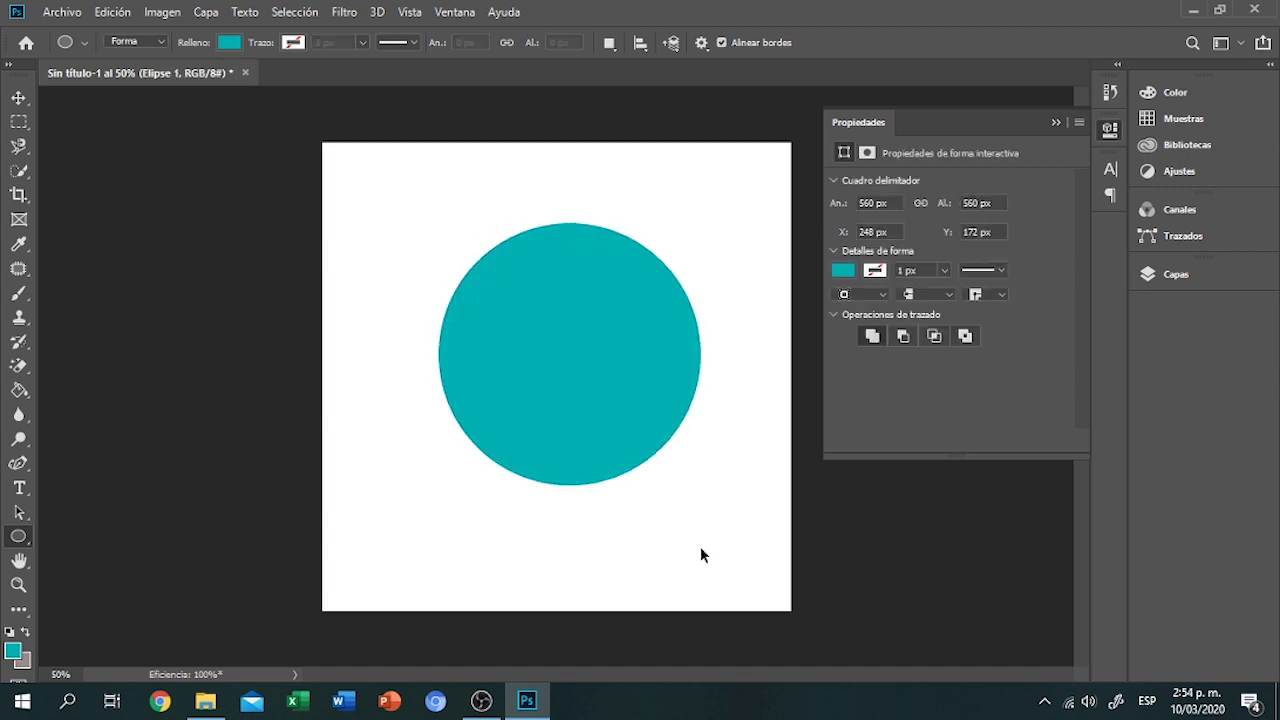
{"action": "key", "text": "ctrl+z"}
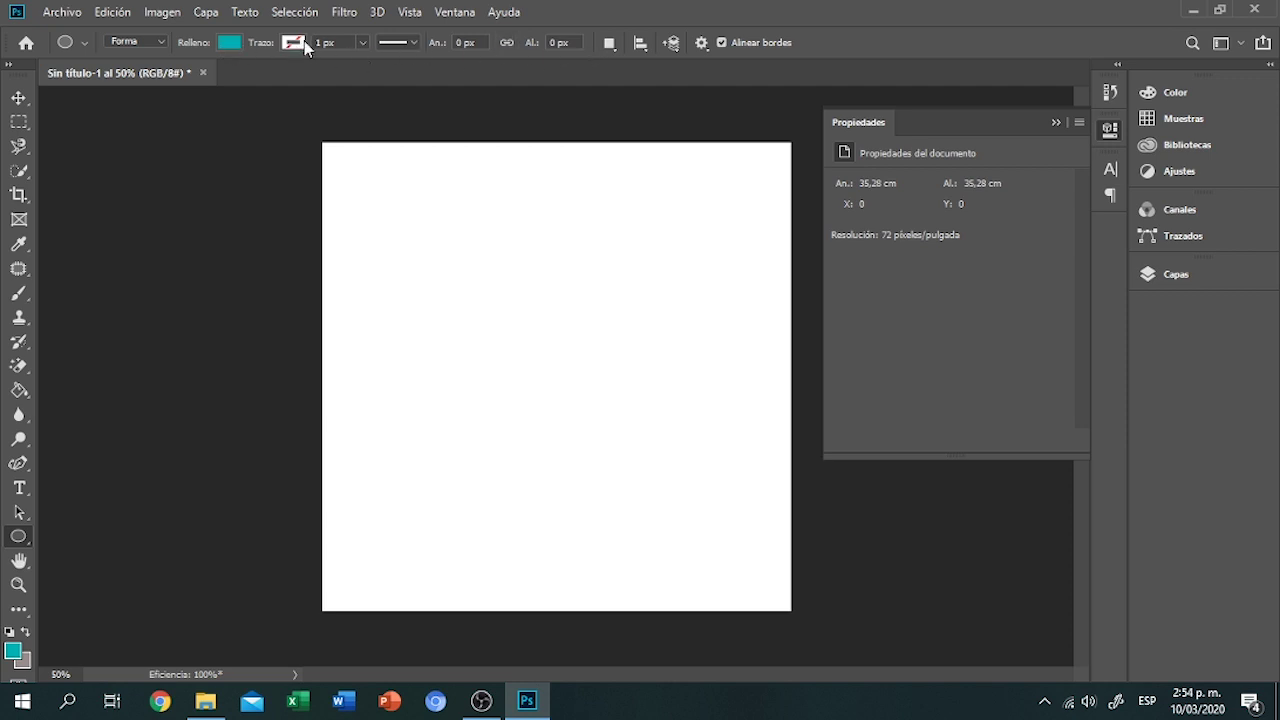
{"action": "left_click", "coordinate": [394, 44]}
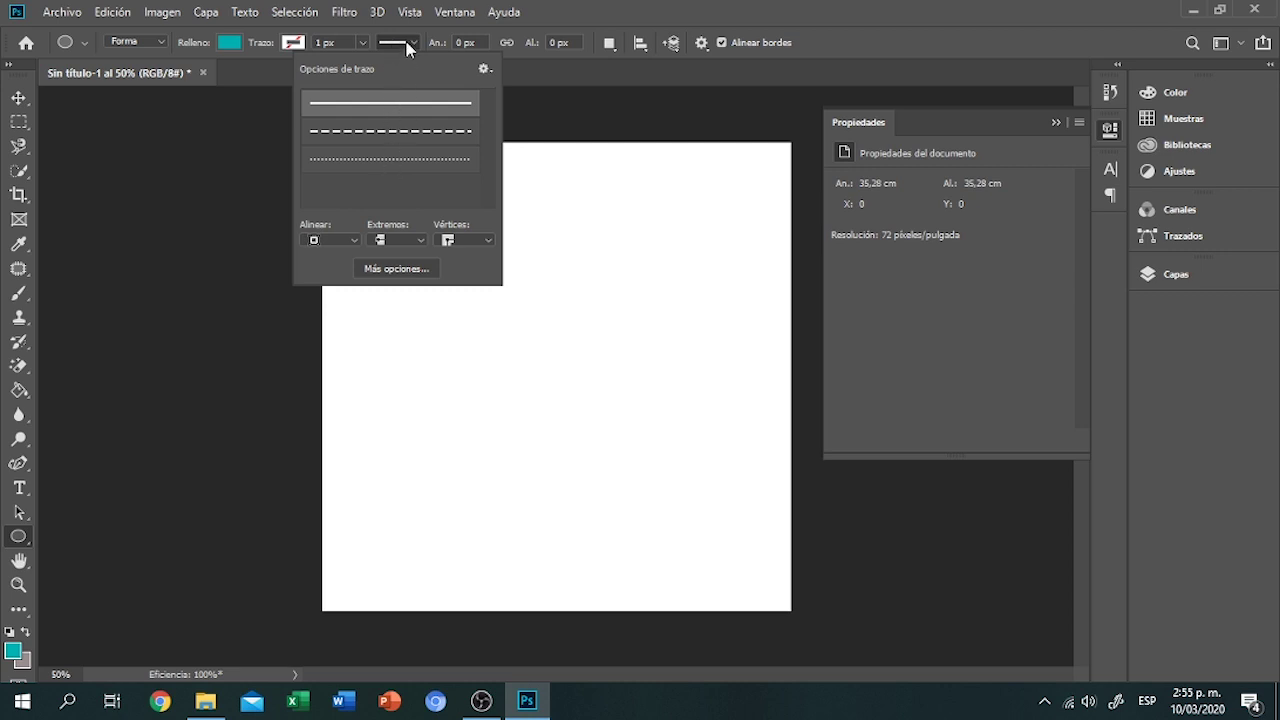
{"action": "left_click", "coordinate": [407, 49]}
- With the Polygon tool, draw a teal triangle and a 4-sided square, then move and undo the square
{"action": "right_click", "coordinate": [33, 541]}
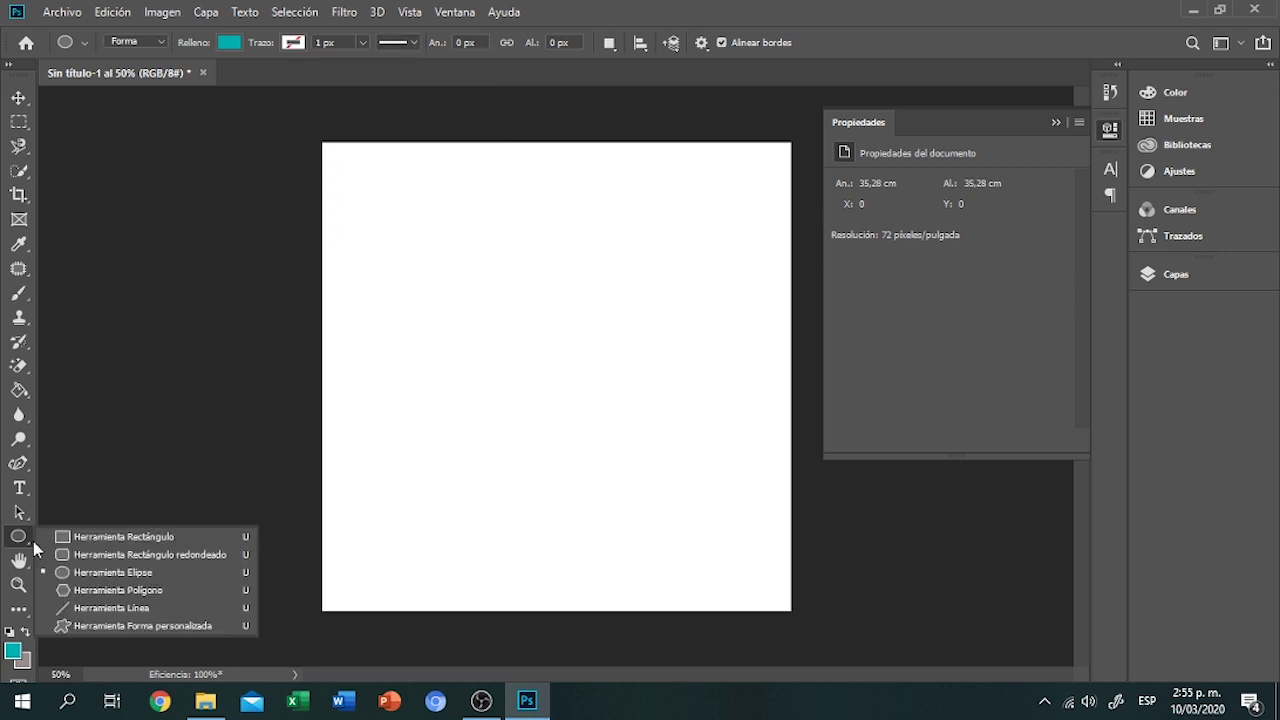
{"action": "left_click", "coordinate": [88, 592]}
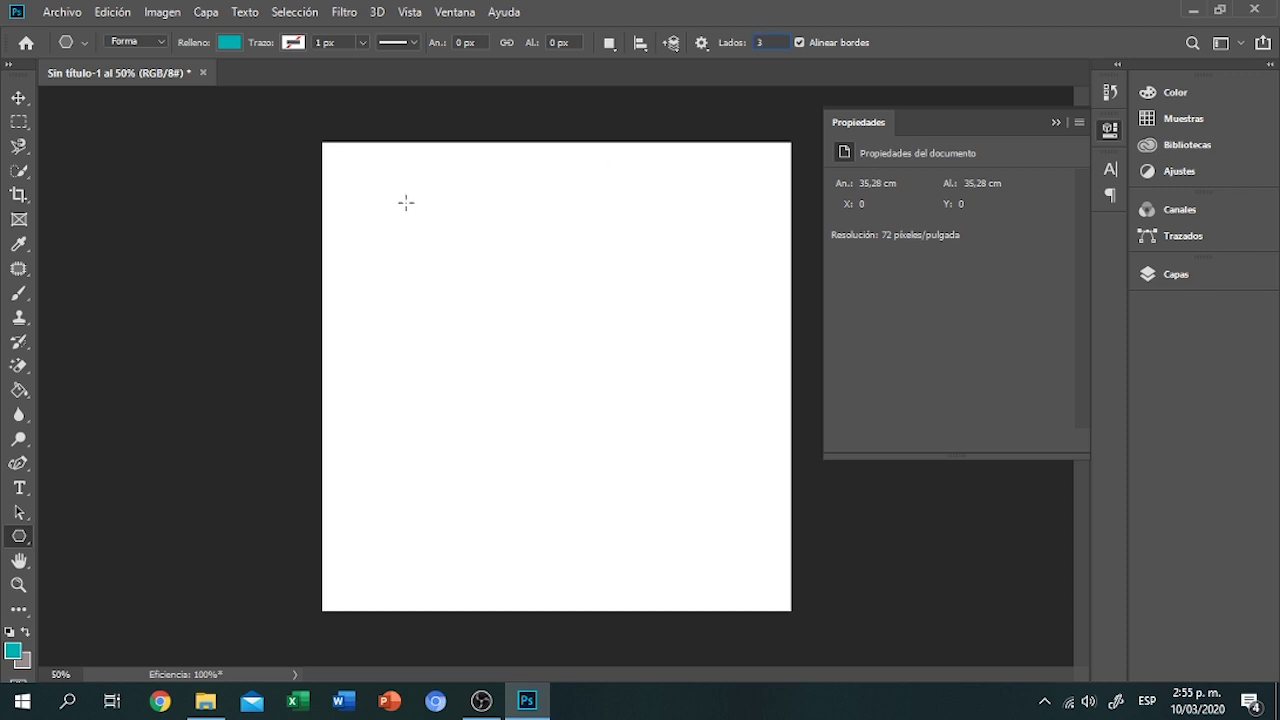
{"action": "left_click_drag", "start_coordinate": [406, 203], "coordinate": [466, 267]}
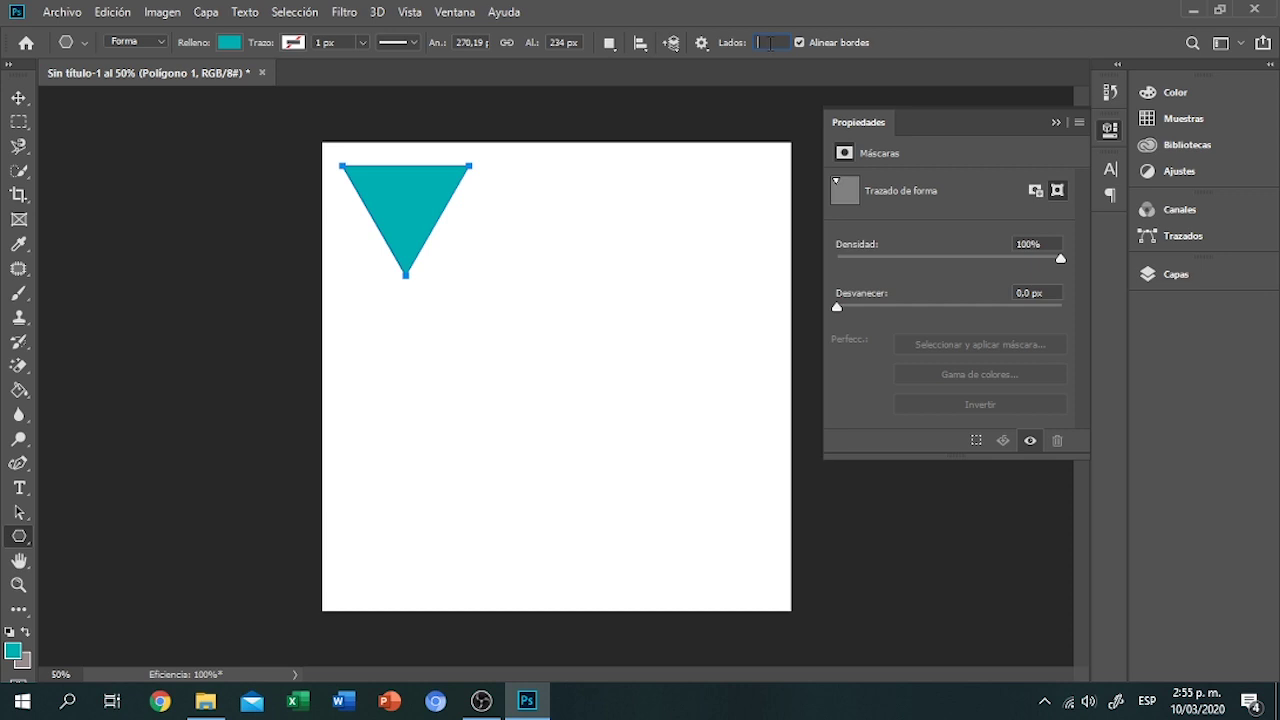
{"action": "type", "text": "4"}
{"action": "left_click_drag", "start_coordinate": [530, 180], "coordinate": [606, 283]}
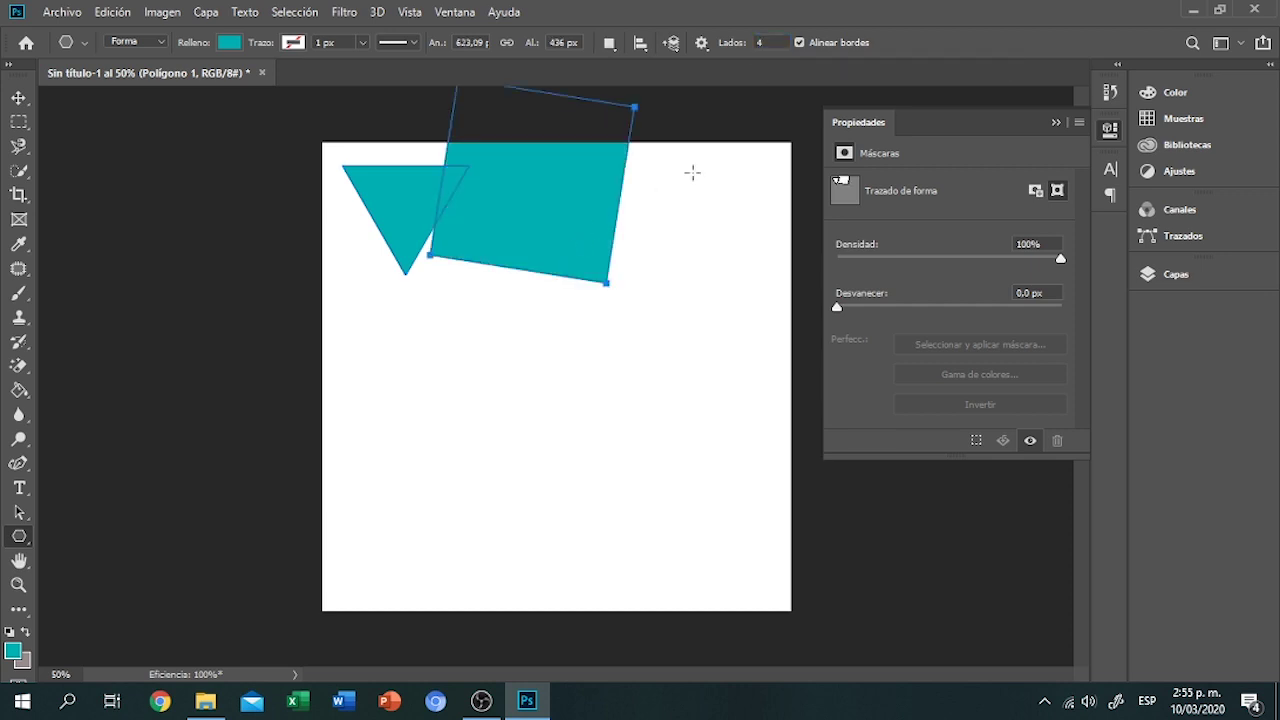
{"action": "left_click", "coordinate": [19, 99]}
{"action": "left_click_drag", "start_coordinate": [557, 229], "coordinate": [596, 316]}
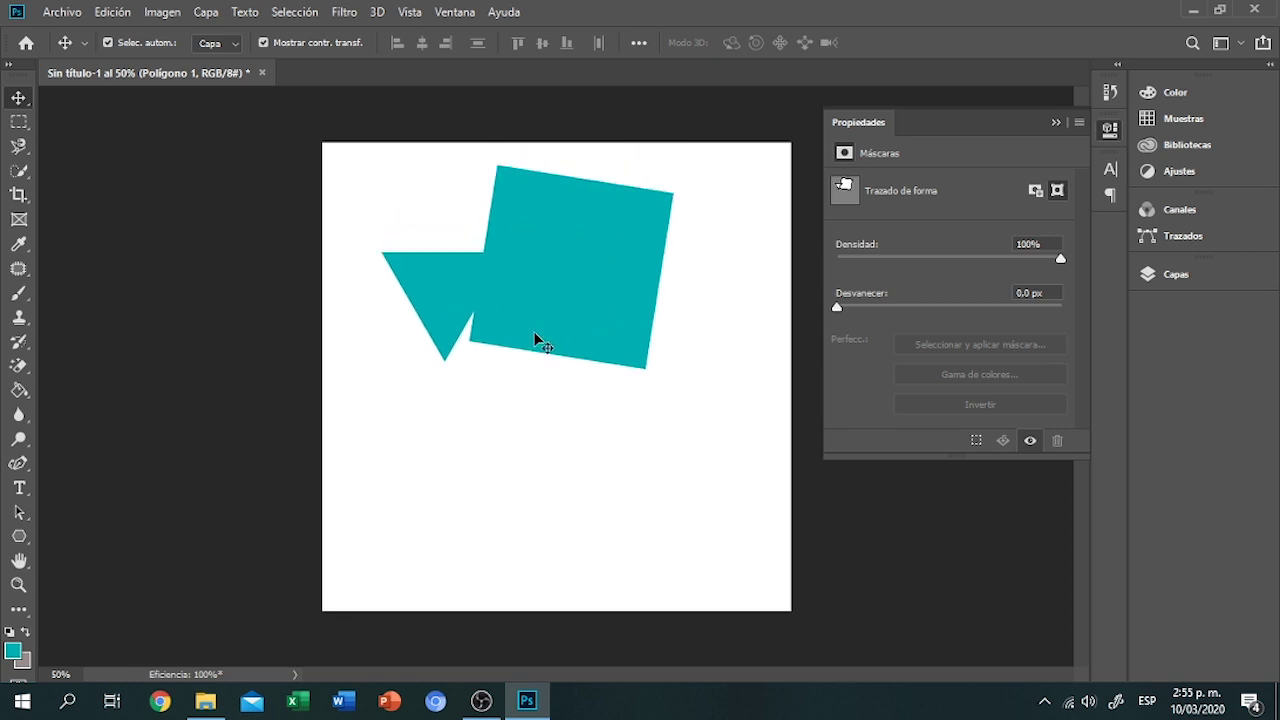
{"action": "key", "text": "u"}
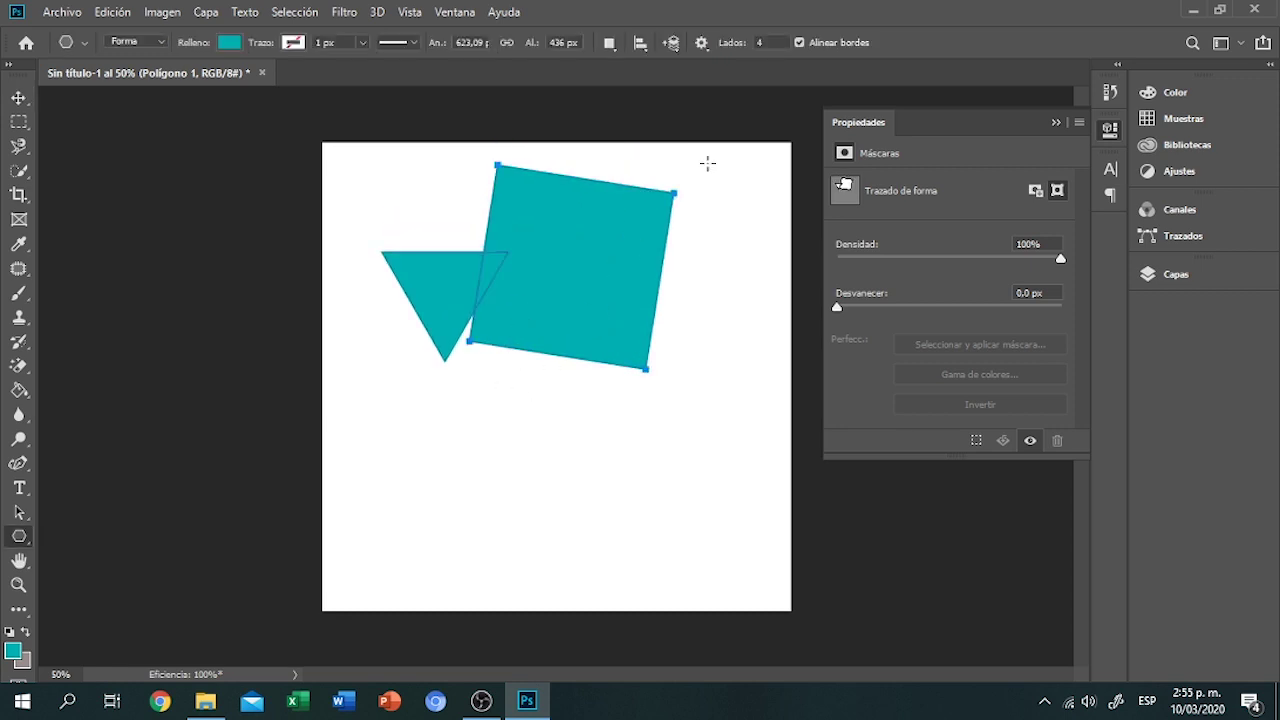
{"action": "key", "text": "ctrl+z"}
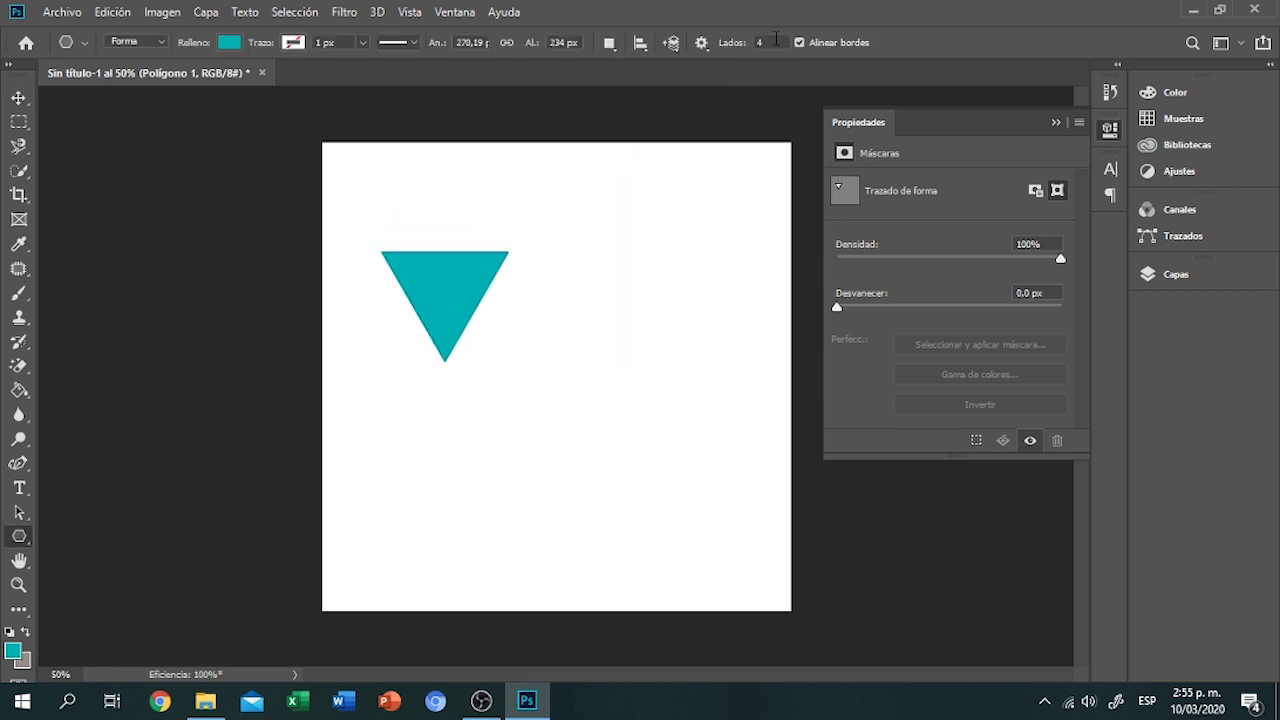
- Draw a pentagon and a 6-sided hexagon, then undo them back toward a blank canvas
{"action": "left_click", "coordinate": [765, 43]}
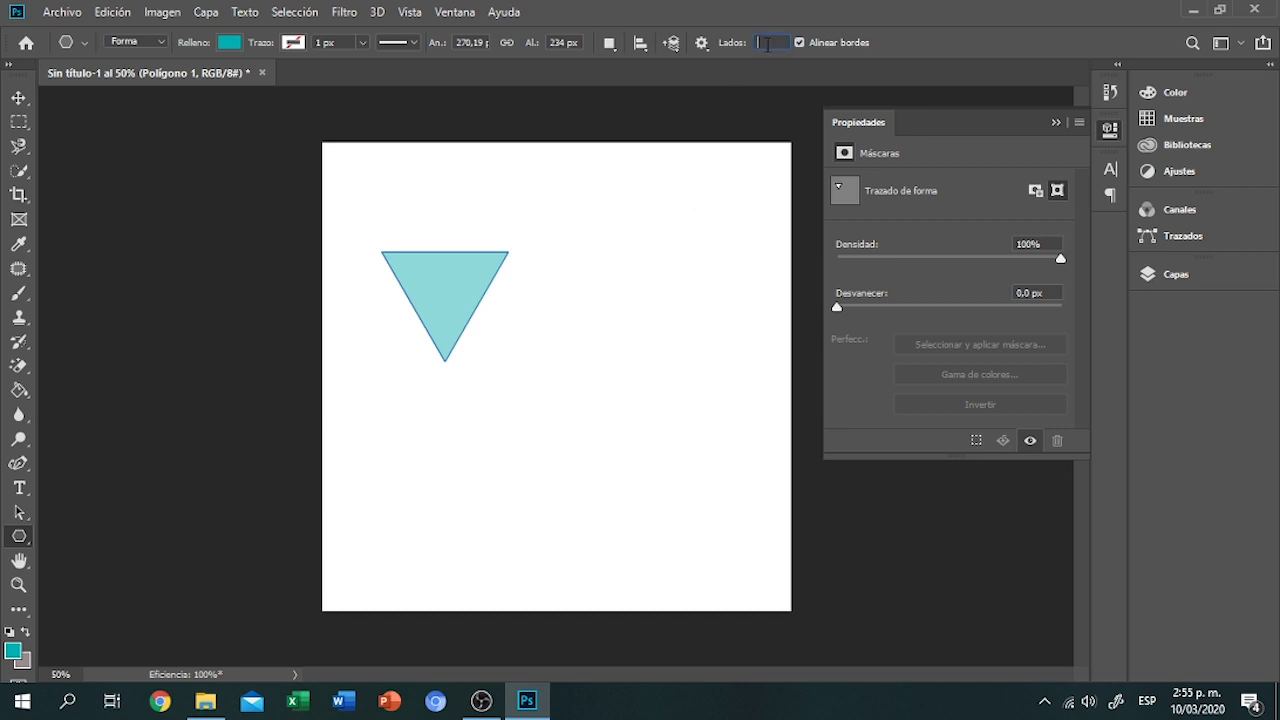
{"action": "type", "text": "5"}
{"action": "left_click", "coordinate": [691, 191]}
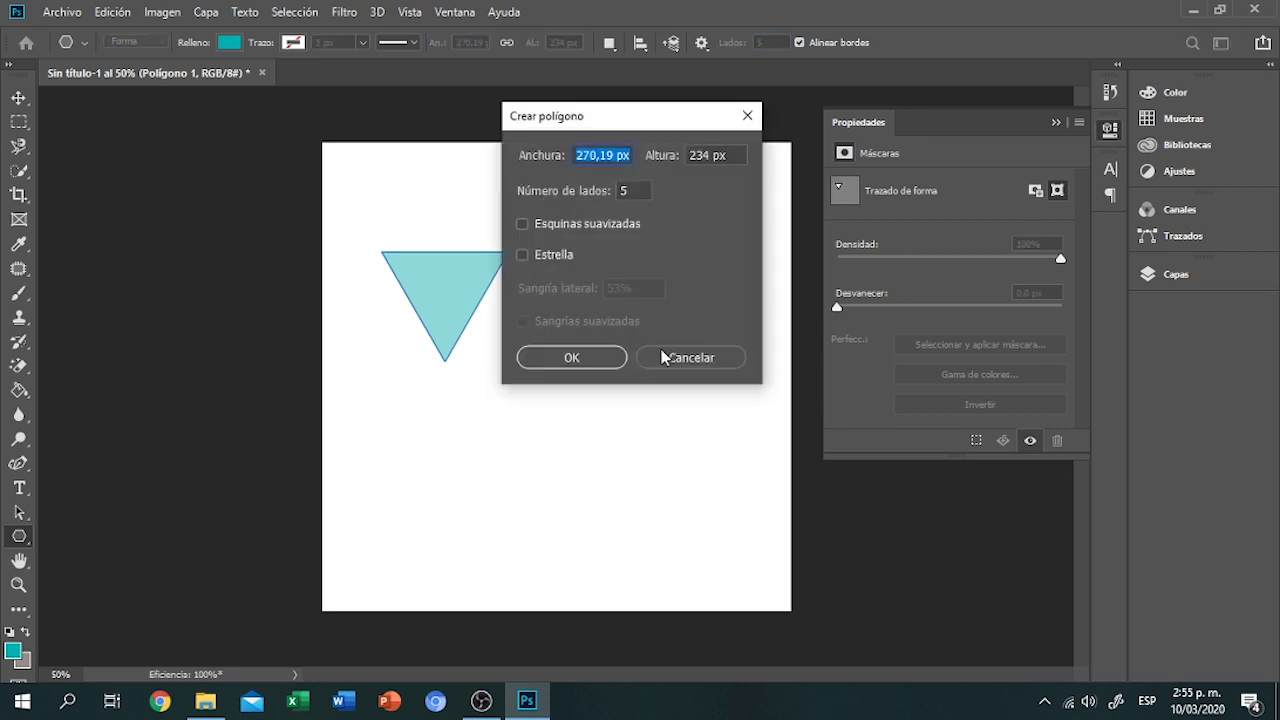
{"action": "left_click", "coordinate": [661, 349]}
{"action": "left_click_drag", "start_coordinate": [507, 184], "coordinate": [533, 222]}
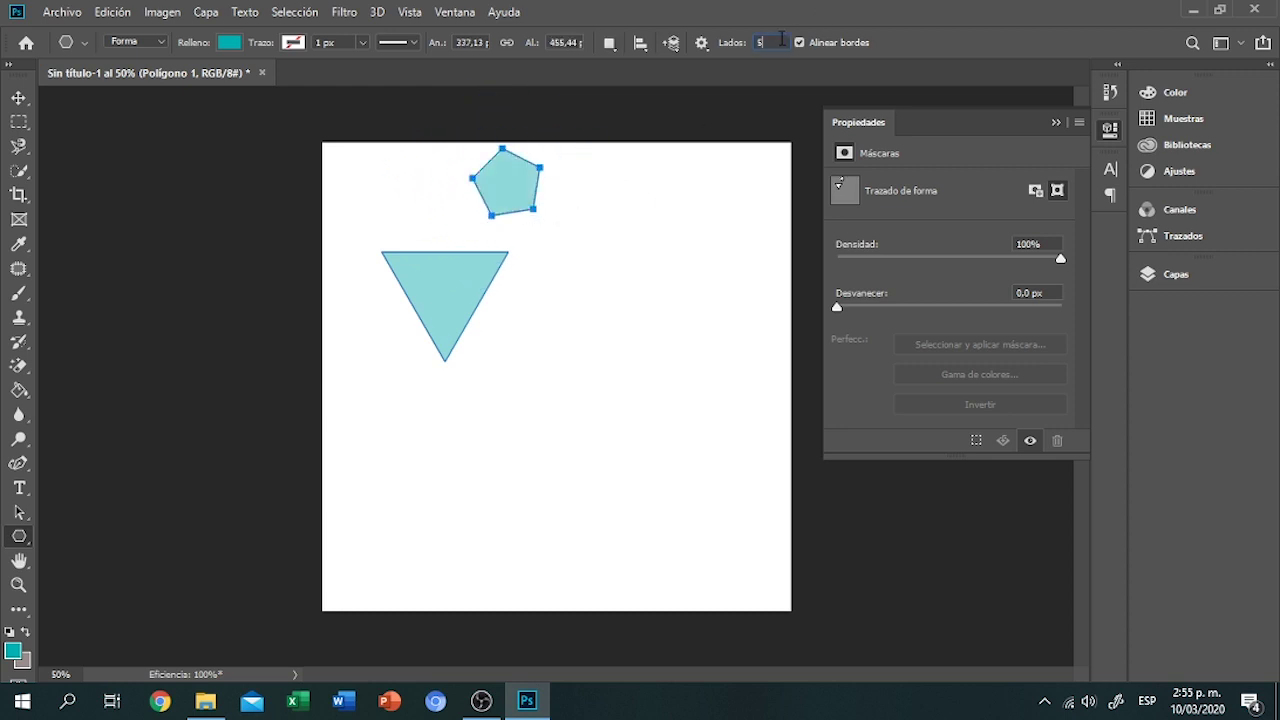
{"action": "type", "text": "6"}
{"action": "left_click_drag", "start_coordinate": [609, 206], "coordinate": [640, 272]}
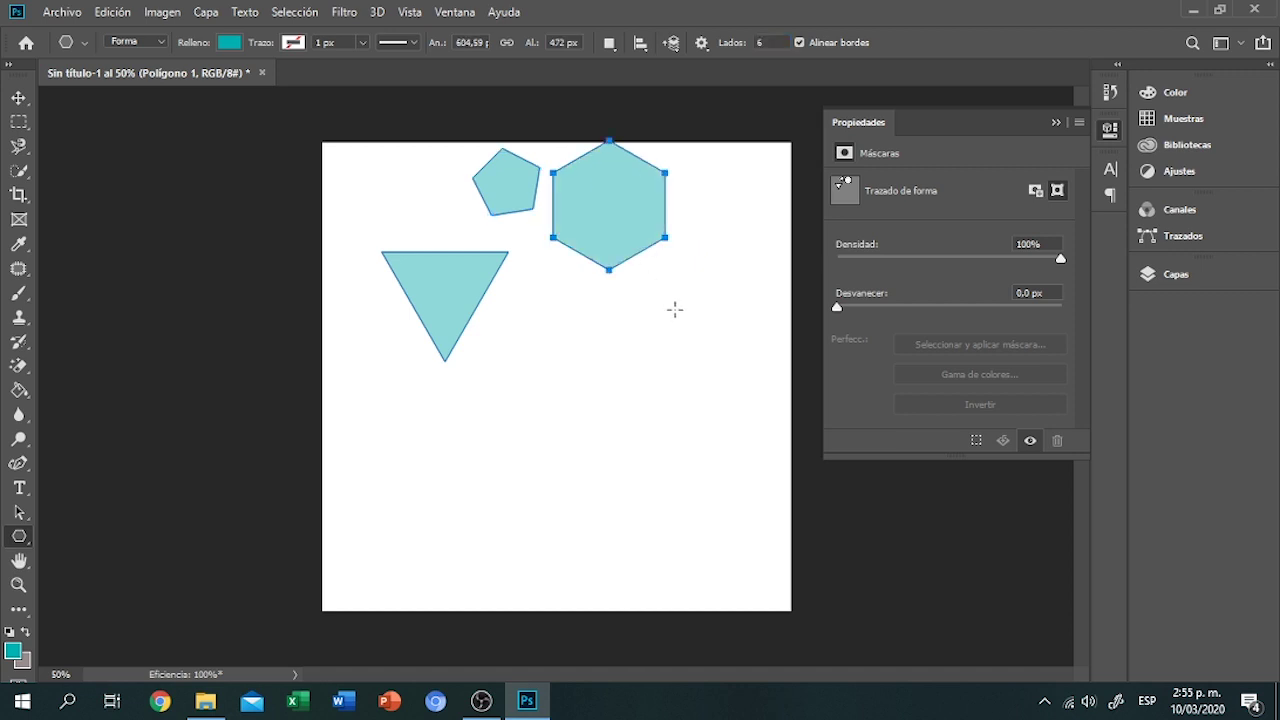
{"action": "key", "text": "ctrl+z"}
{"action": "key", "text": "ctrl+z"}
{"action": "key", "text": "ctrl+z"}
{"action": "key", "text": "ctrl+z"}
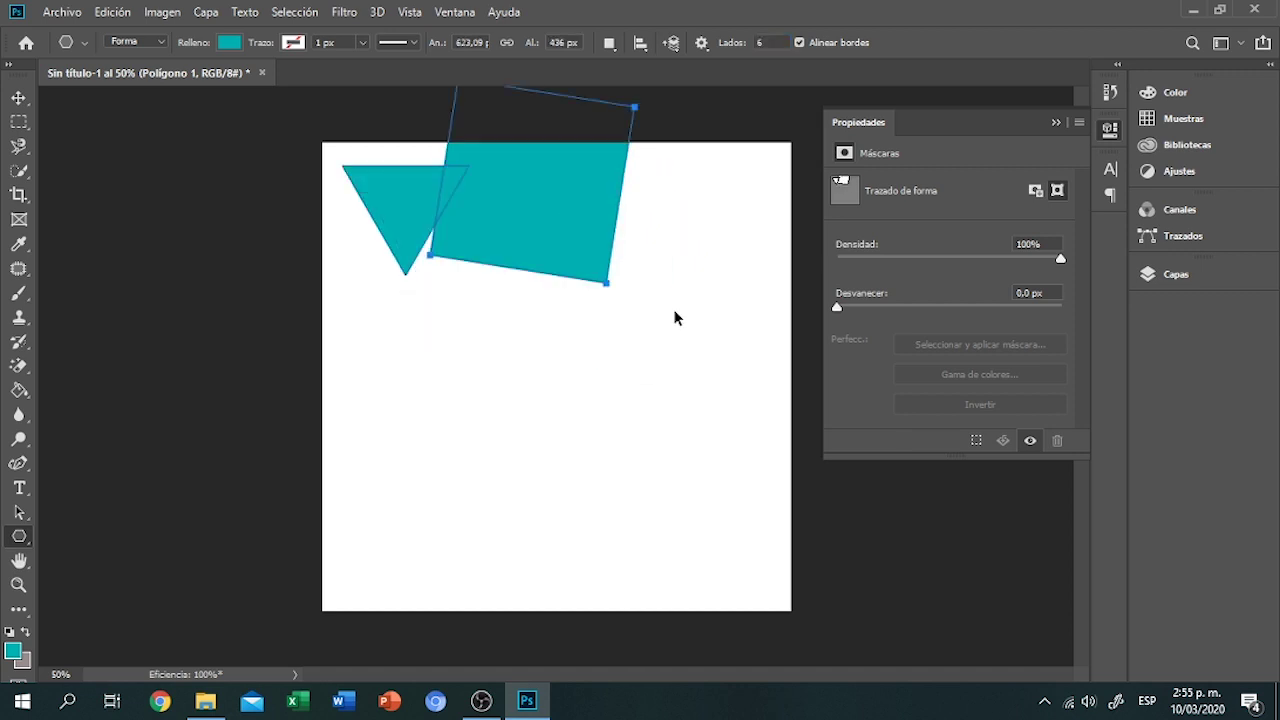
{"action": "key", "text": "ctrl+z"}
{"action": "key", "text": "ctrl+z"}
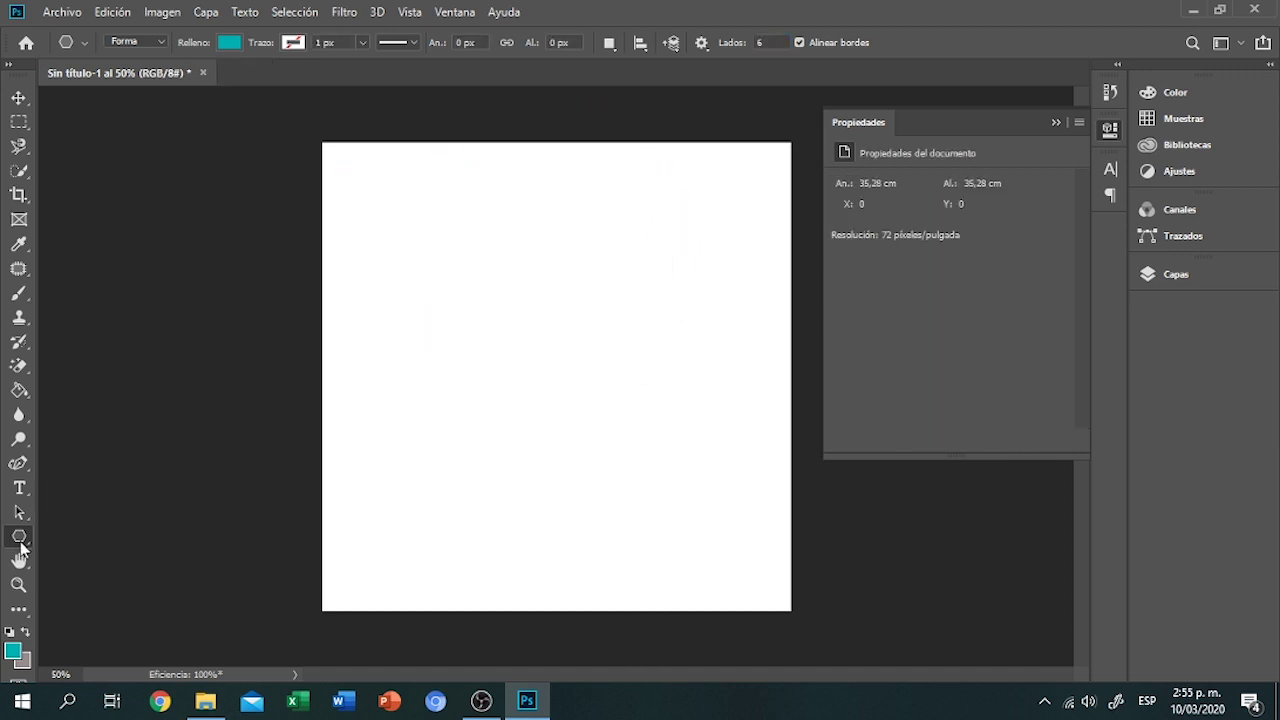
{"action": "right_click", "coordinate": [20, 541]}
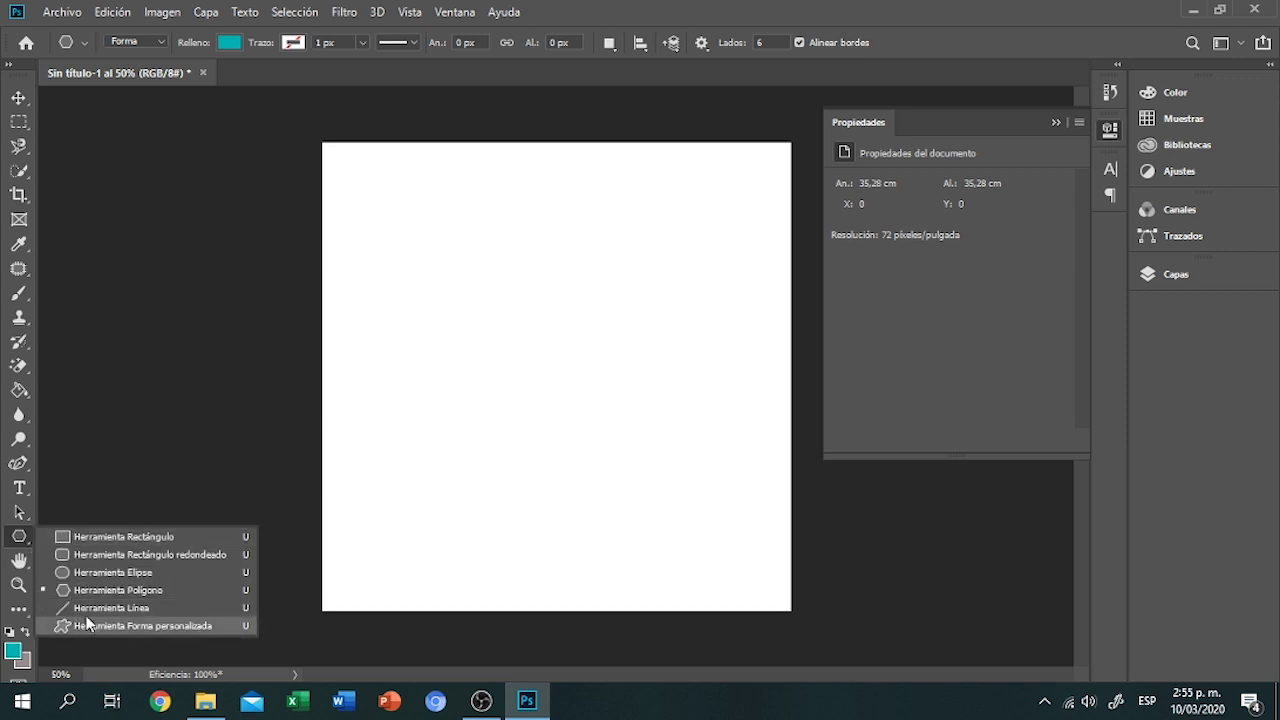
{"action": "left_click", "coordinate": [116, 607]}
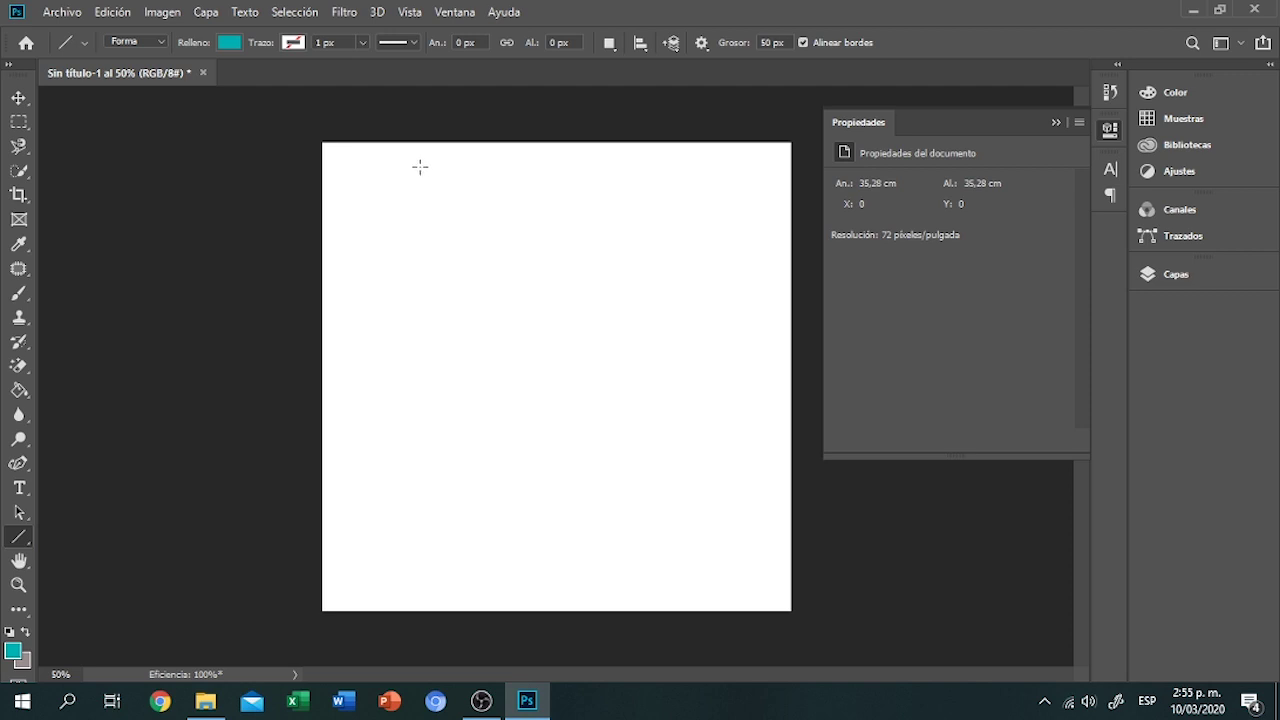
{"action": "left_click_drag", "start_coordinate": [418, 166], "coordinate": [454, 451]}
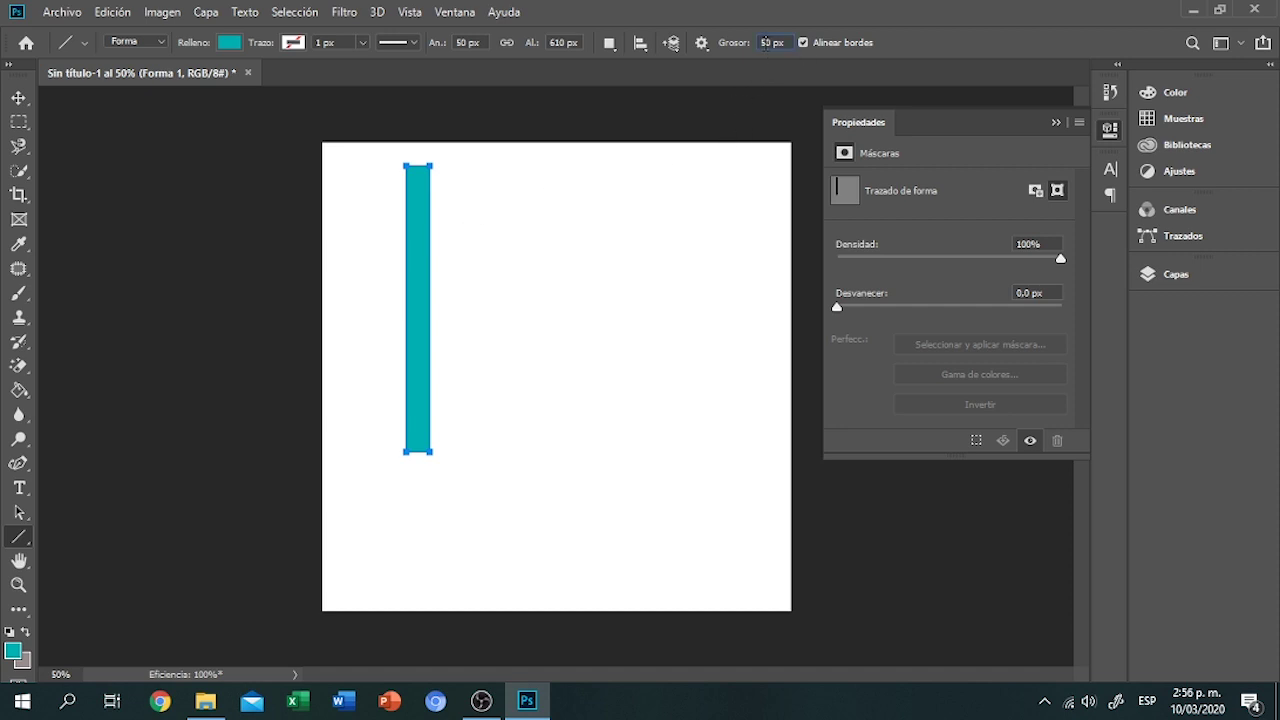
{"action": "left_click", "coordinate": [764, 43]}
{"action": "key", "text": "BackSpace"}
{"action": "type", "text": "11"}
{"action": "left_click_drag", "start_coordinate": [513, 177], "coordinate": [564, 476]}
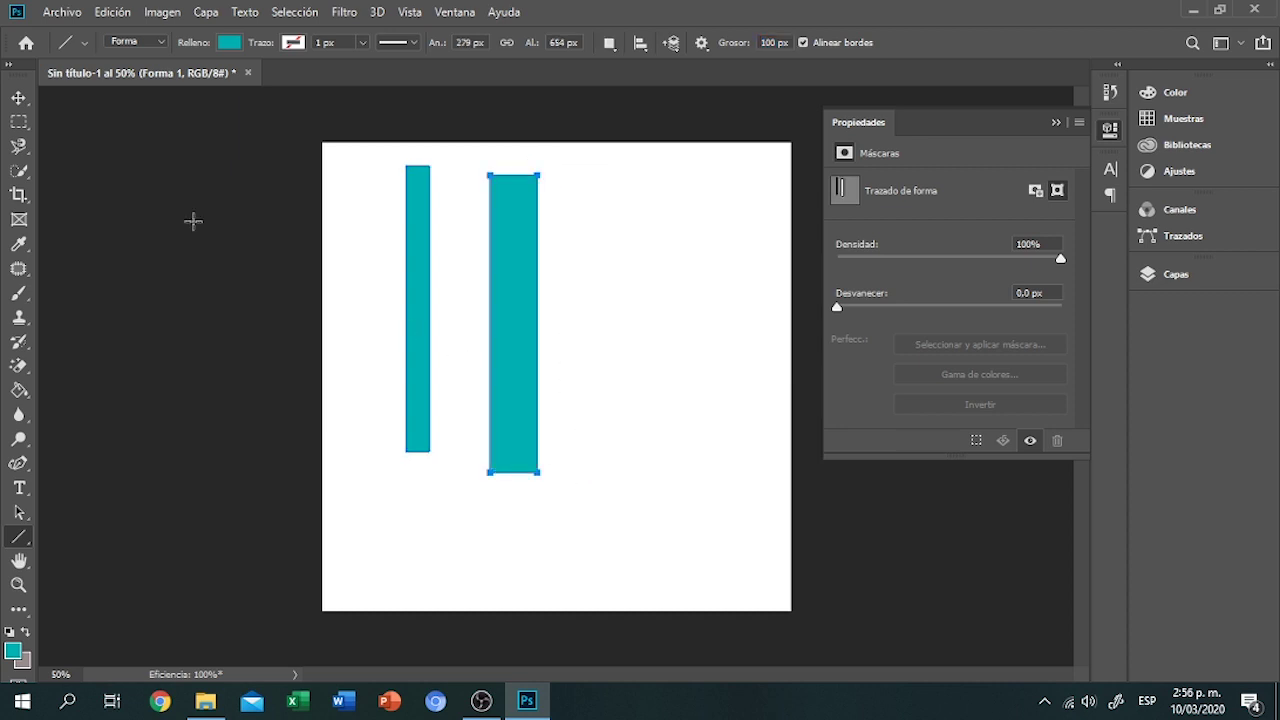
{"action": "left_click", "coordinate": [18, 98]}
{"action": "key", "text": "ctrl+z"}
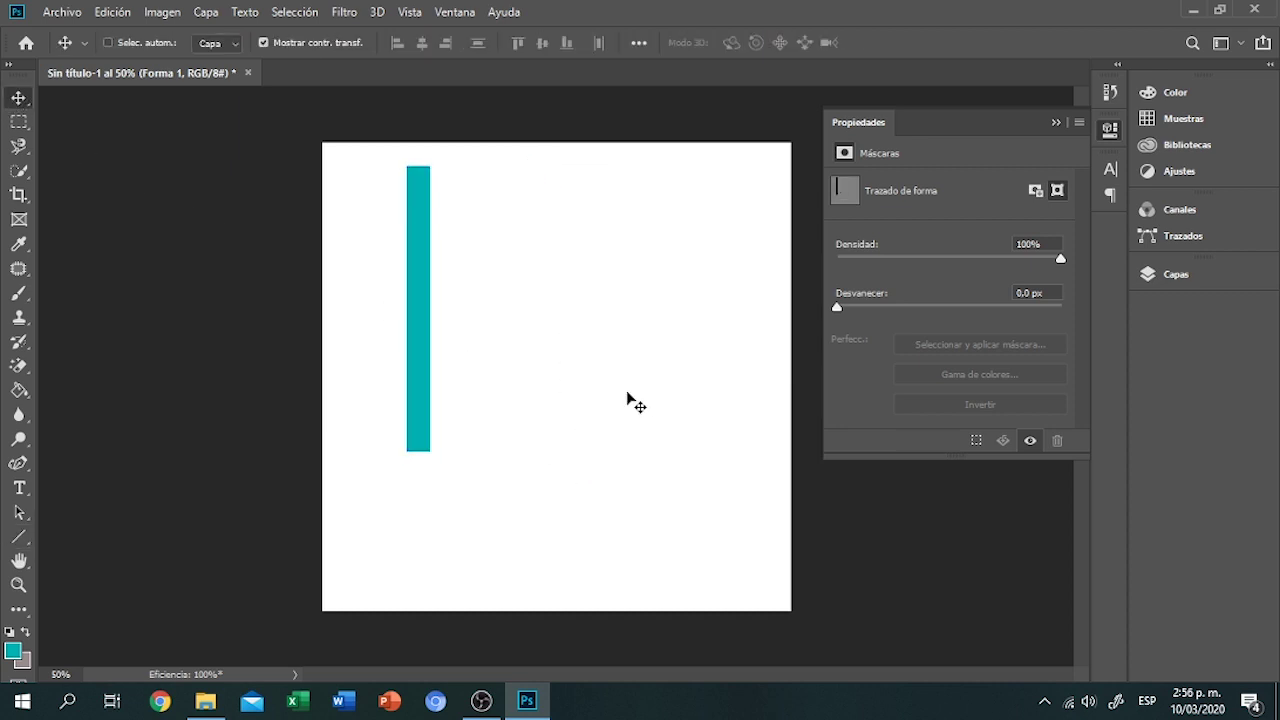
{"action": "key", "text": "ctrl+z"}
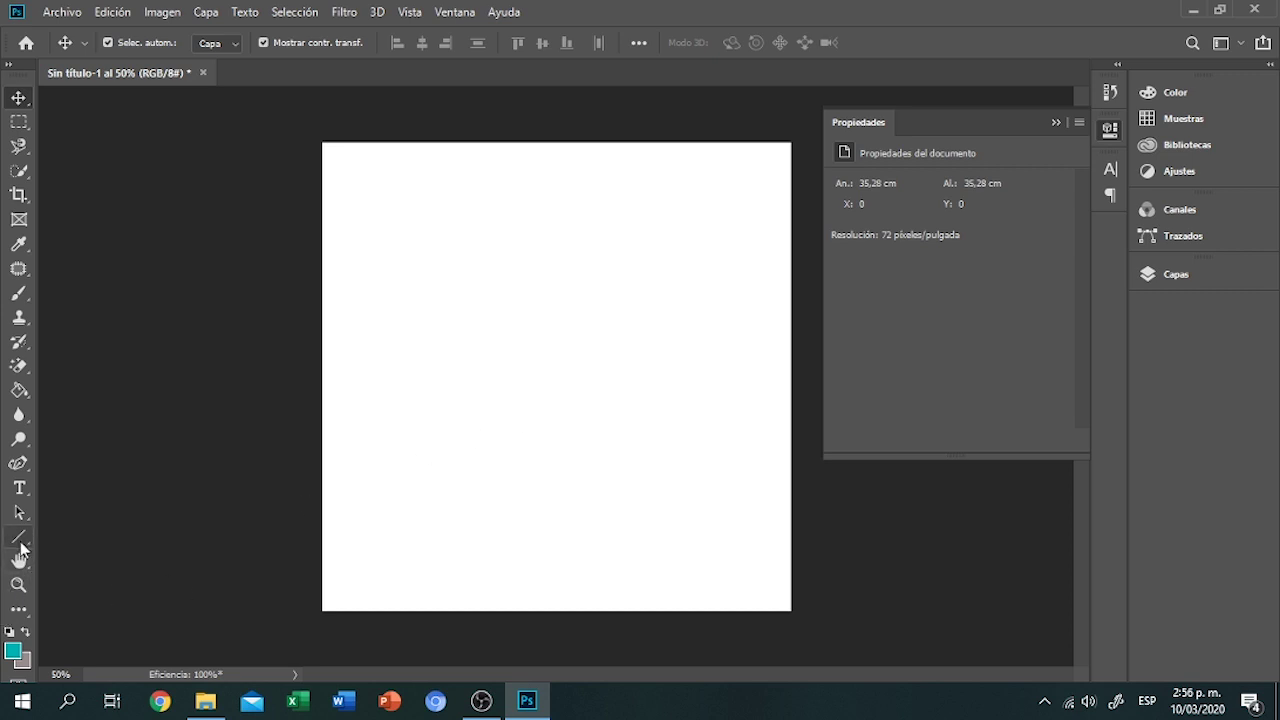
{"action": "left_click", "coordinate": [20, 539]}
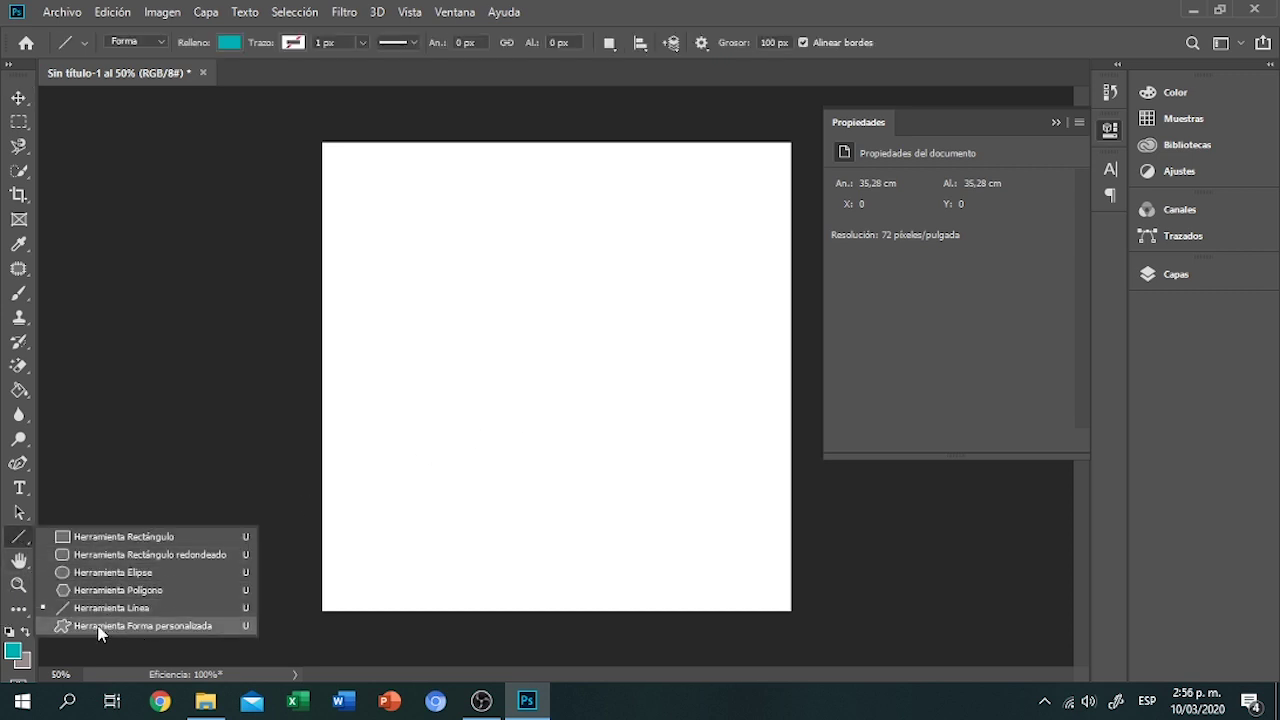
- Choose the check-mark custom shape and drag it large across the canvas centre
{"action": "left_click", "coordinate": [132, 628]}
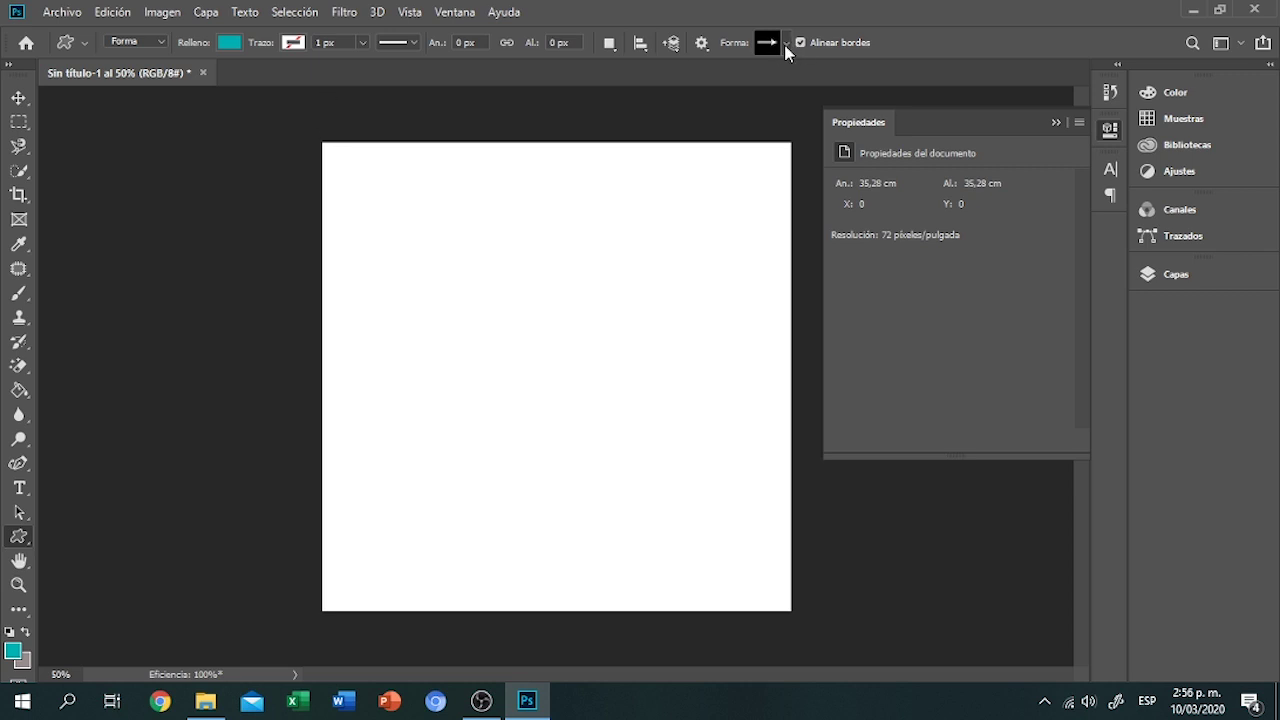
{"action": "left_click", "coordinate": [786, 43]}
{"action": "scroll", "coordinate": [714, 122], "scroll_direction": "down", "scroll_amount": 1}
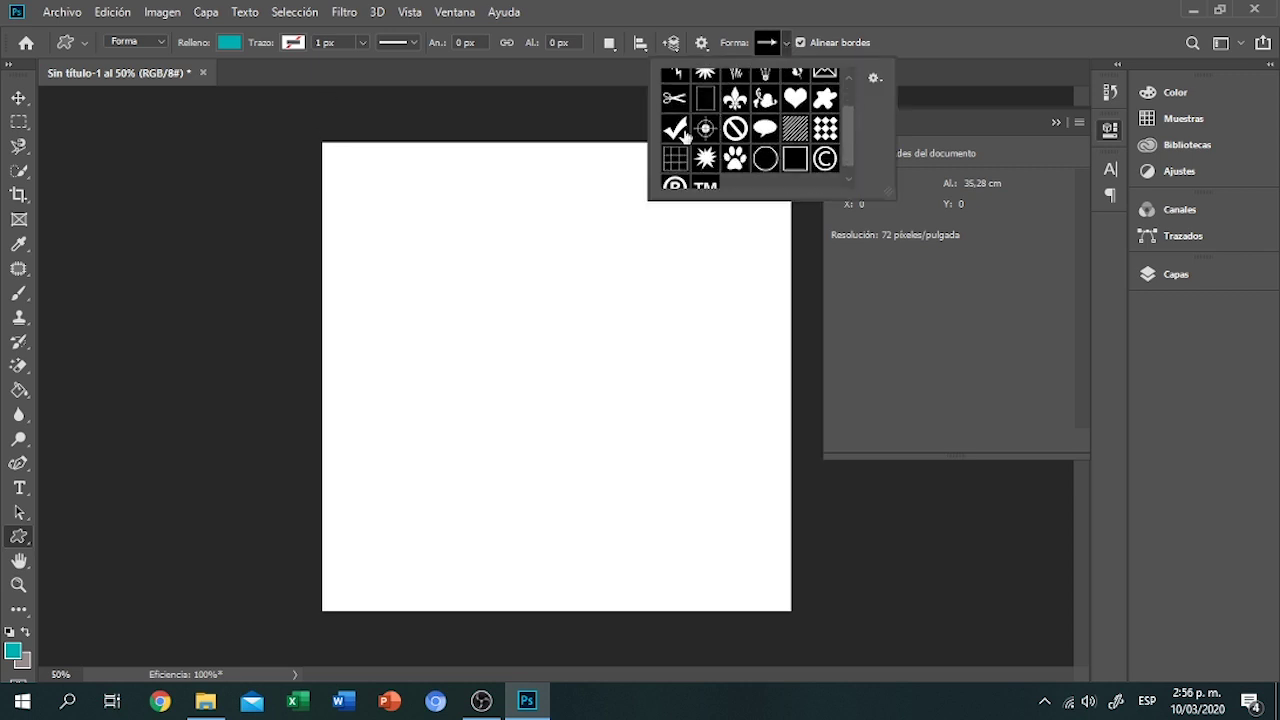
{"action": "left_click", "coordinate": [675, 128]}
{"action": "left_click_drag", "start_coordinate": [405, 264], "coordinate": [640, 556]}
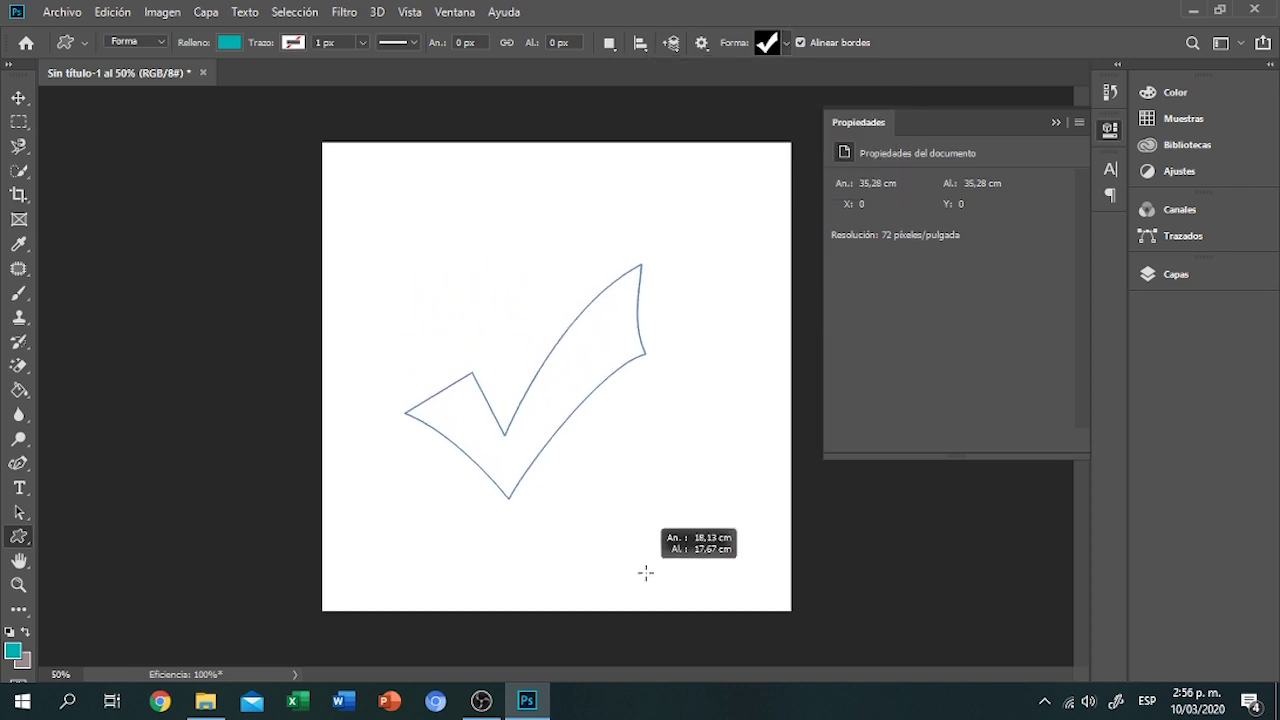
- Give the check mark a 30 px stroke using the teal-to-grey gradient
{"action": "left_click", "coordinate": [293, 46]}
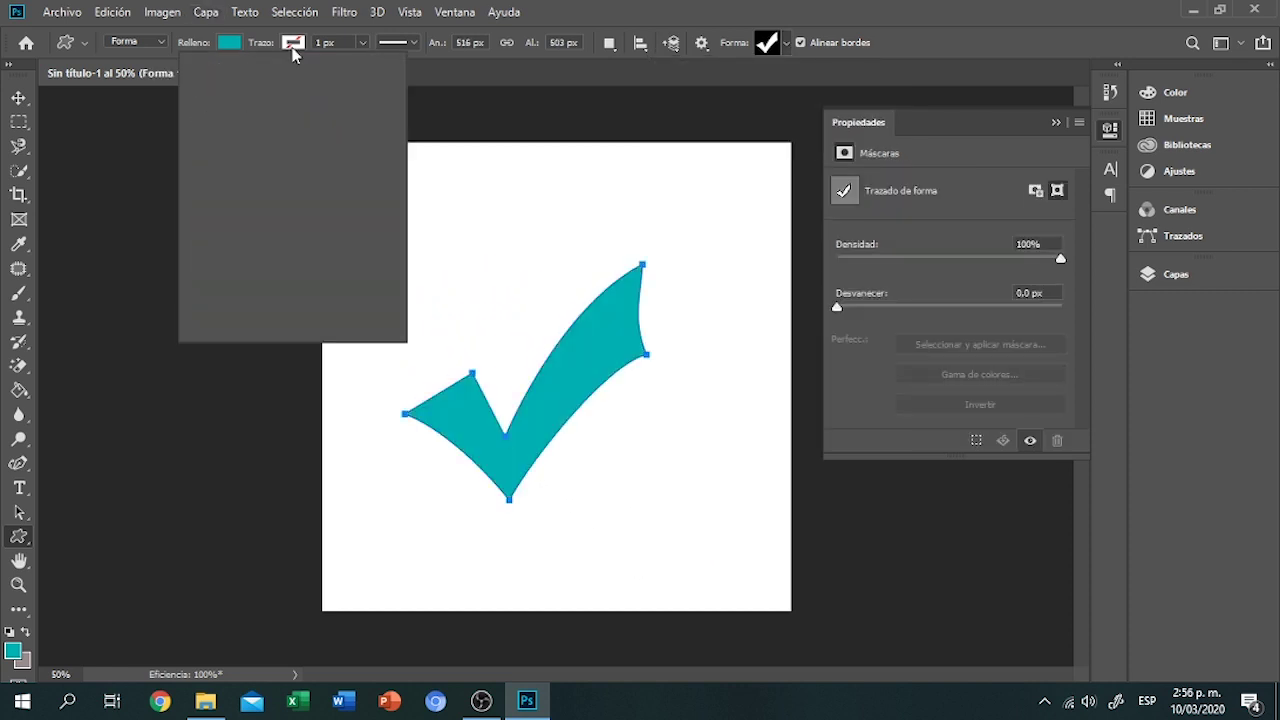
{"action": "left_click", "coordinate": [293, 84]}
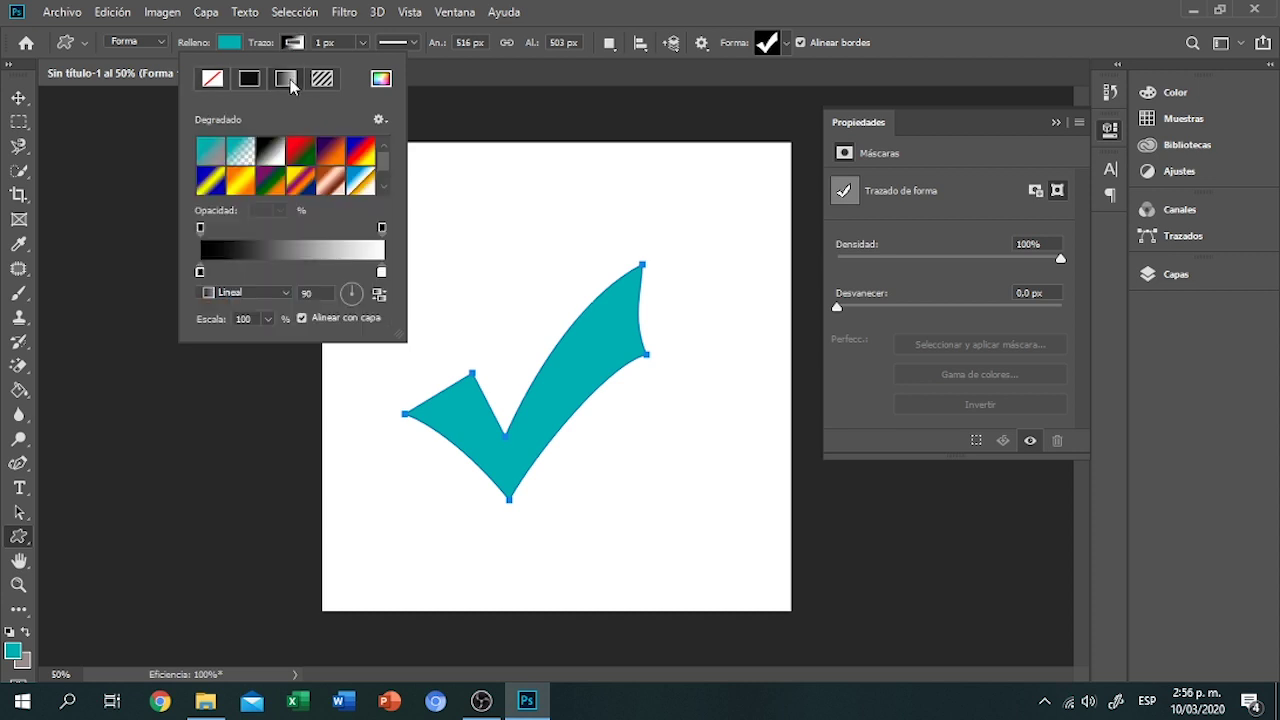
{"action": "left_click", "coordinate": [209, 152]}
{"action": "left_click", "coordinate": [326, 44]}
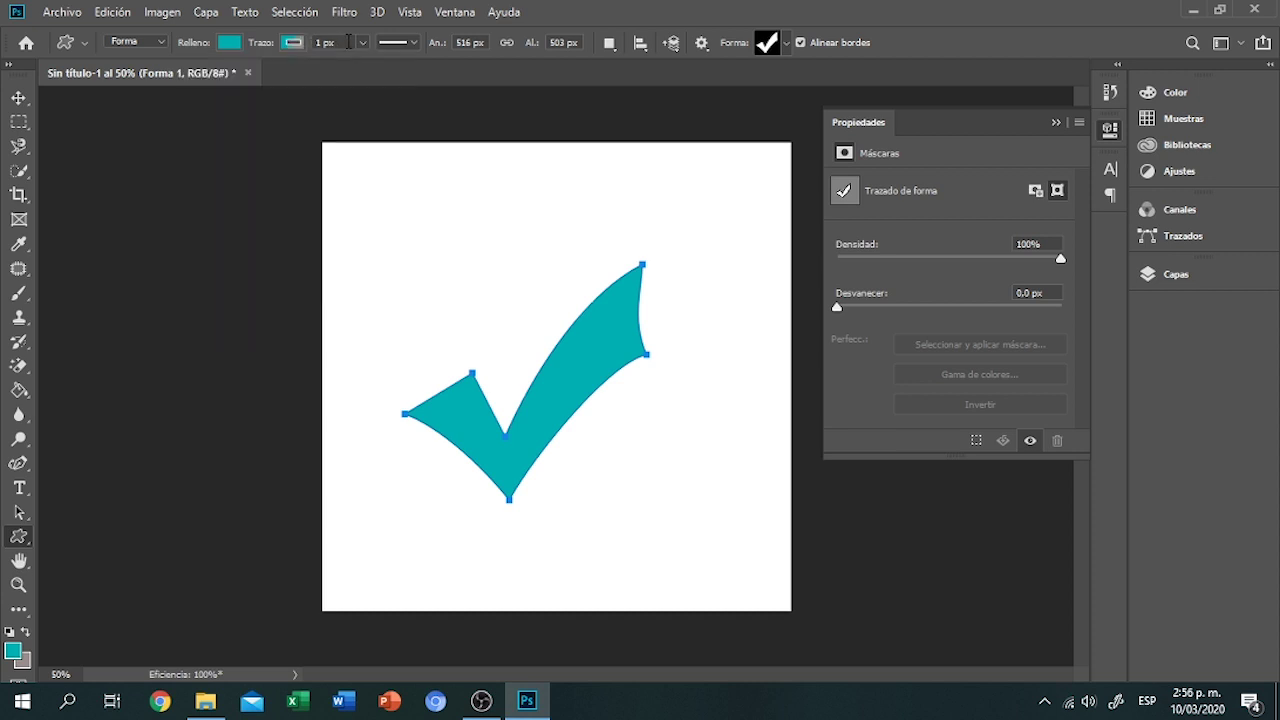
{"action": "type", "text": "10"}
{"action": "key", "text": "Return"}
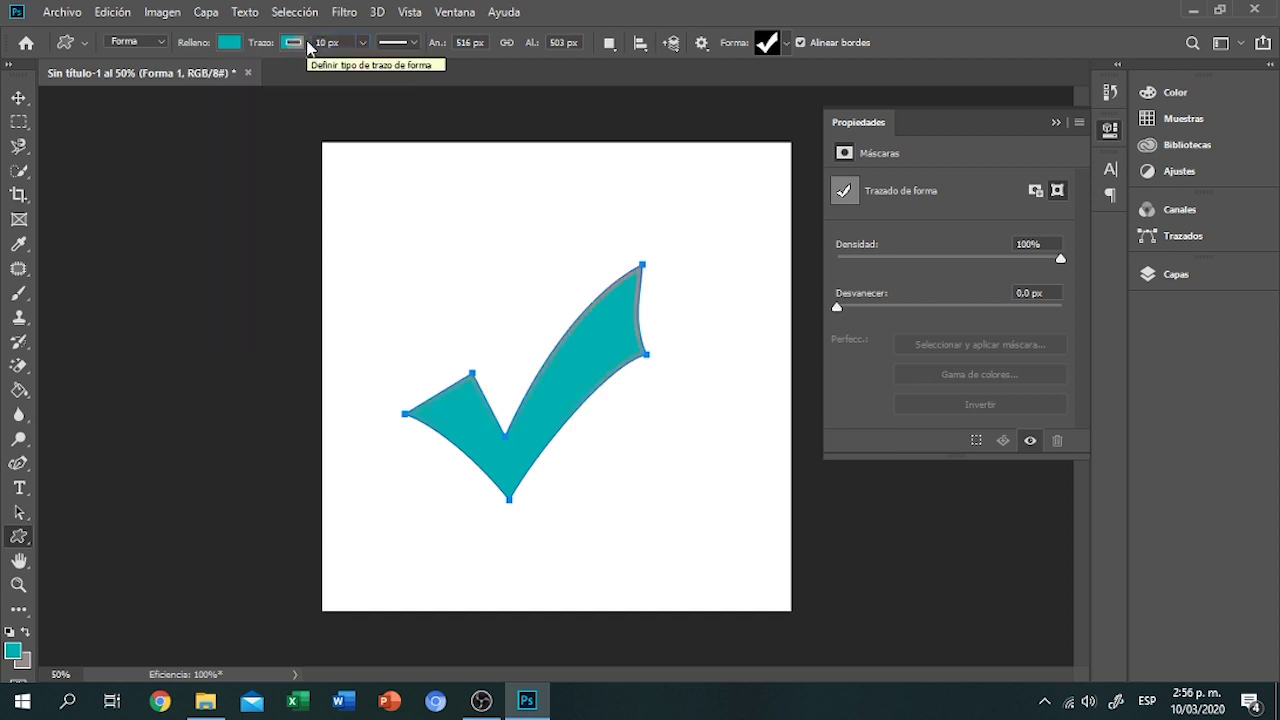
{"action": "key", "text": "Return"}
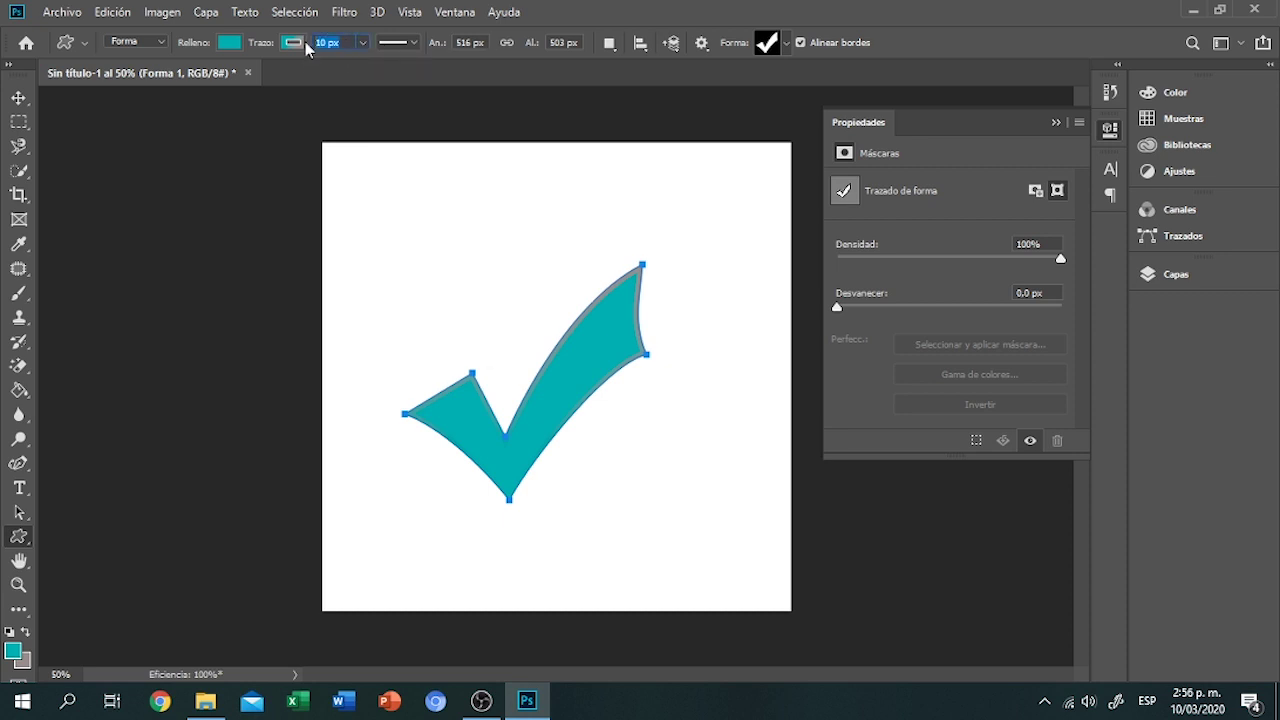
{"action": "type", "text": "30"}
{"action": "key", "text": "Return"}
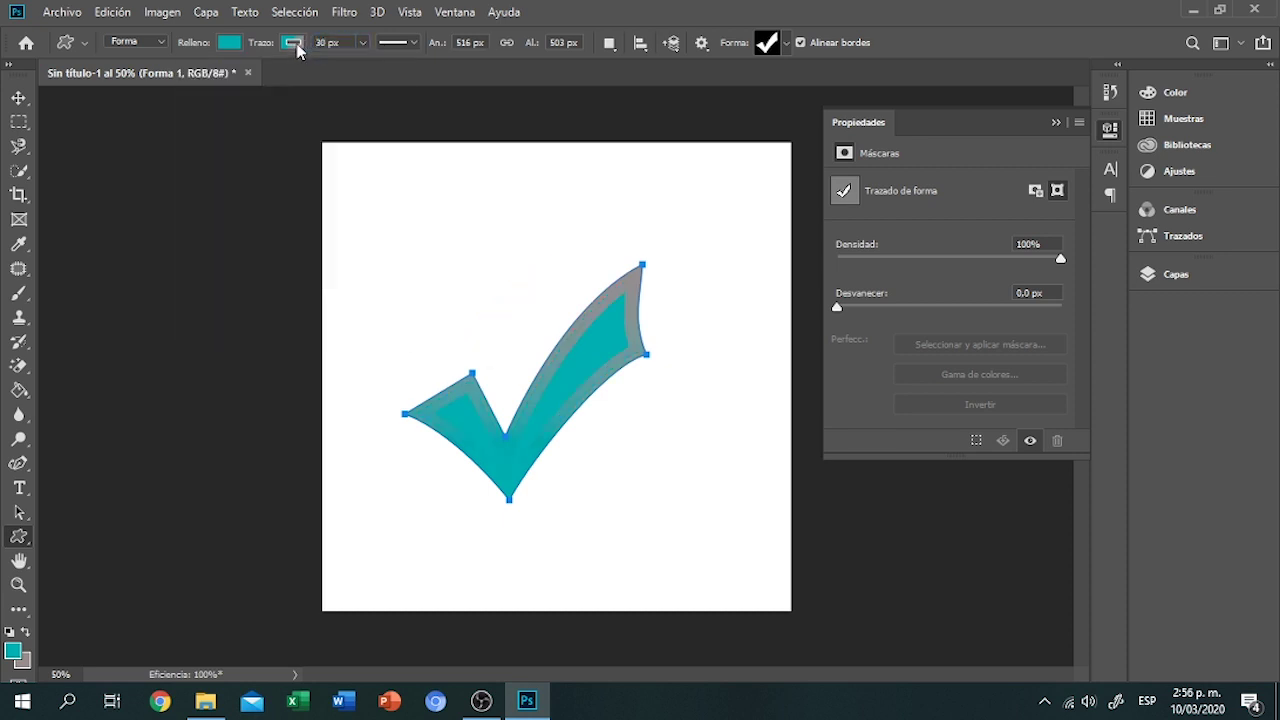
- Change the stroke gradient's right stop to red
{"action": "left_click", "coordinate": [292, 43]}
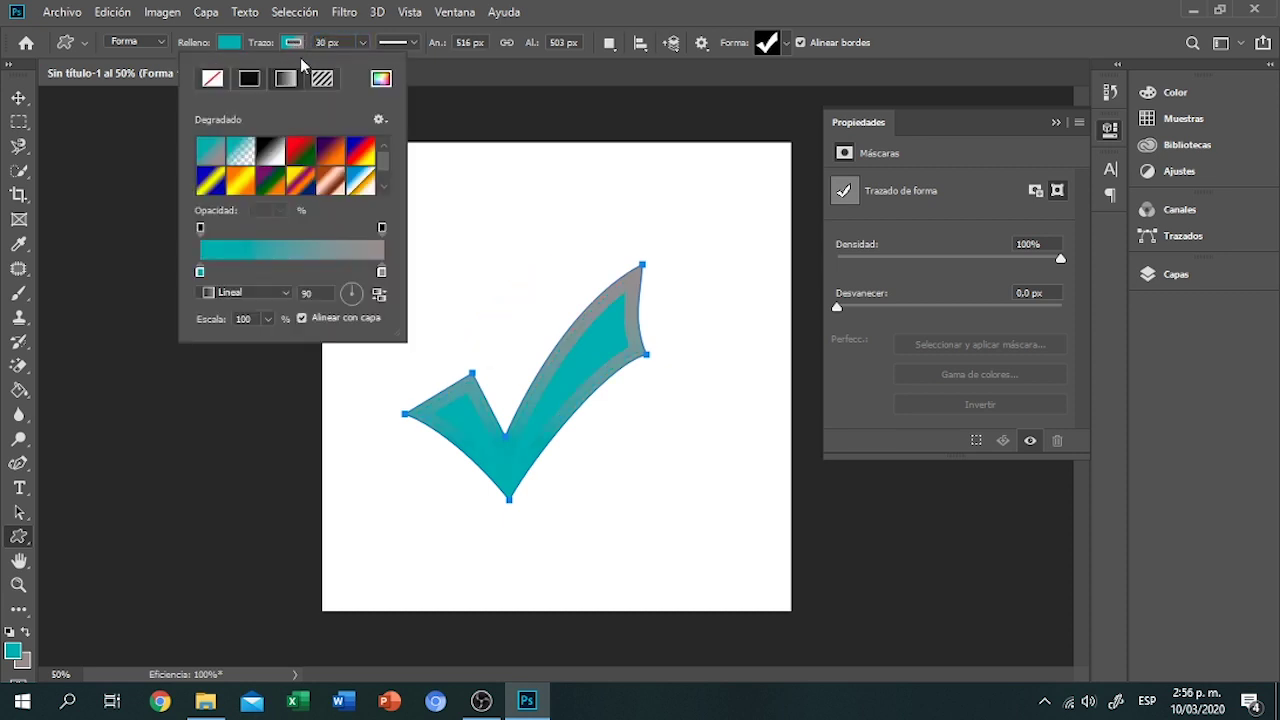
{"action": "double_click", "coordinate": [381, 274]}
{"action": "left_click", "coordinate": [863, 234]}
{"action": "left_click", "coordinate": [902, 168]}
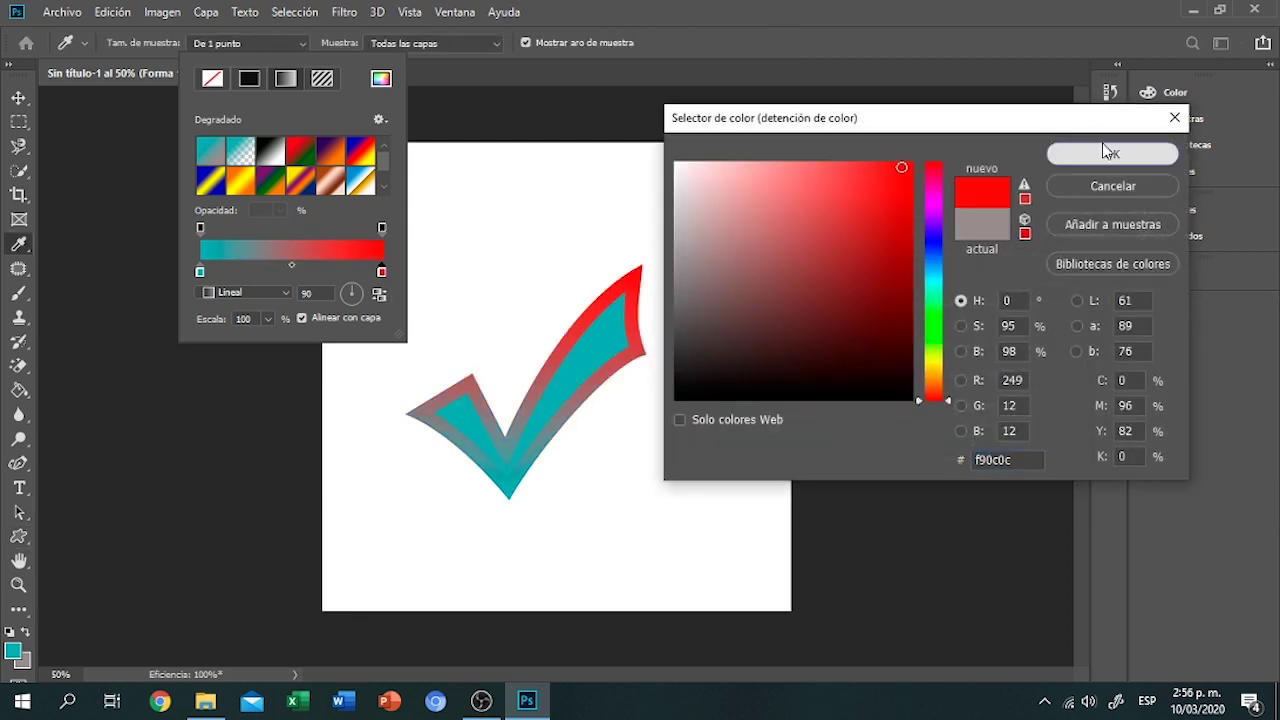
{"action": "left_click", "coordinate": [1108, 152]}
- Set the check mark's fill to bright green
{"action": "left_click", "coordinate": [225, 43]}
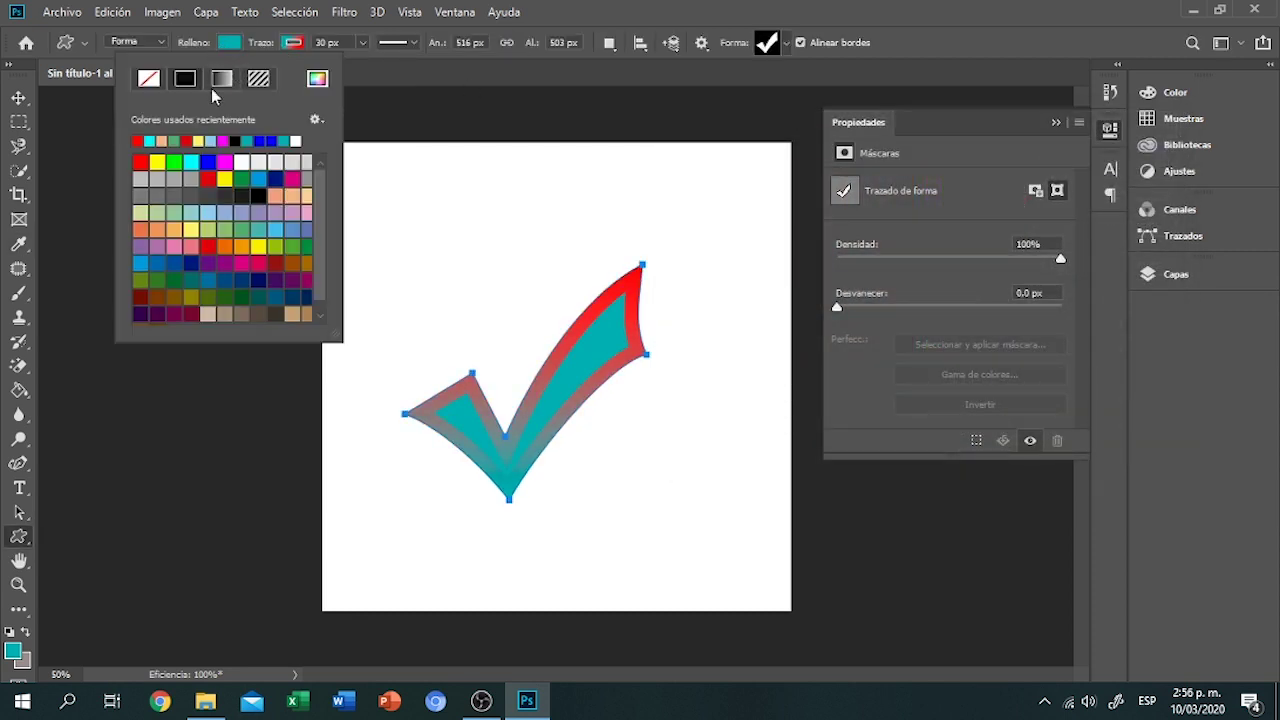
{"action": "left_click", "coordinate": [190, 162]}
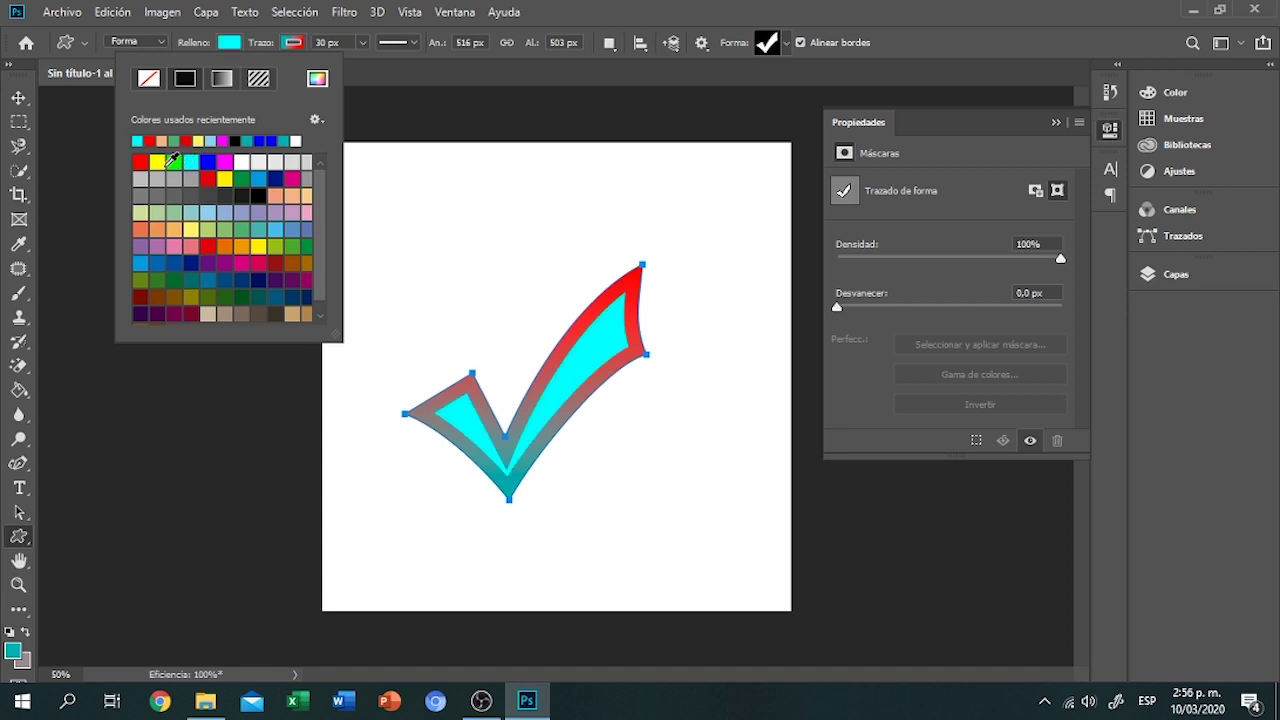
{"action": "left_click", "coordinate": [173, 162]}
{"action": "left_click", "coordinate": [230, 45]}
- Make the check mark's stroke dashed with square dash ends, after trying rounded ends
{"action": "left_click", "coordinate": [403, 45]}
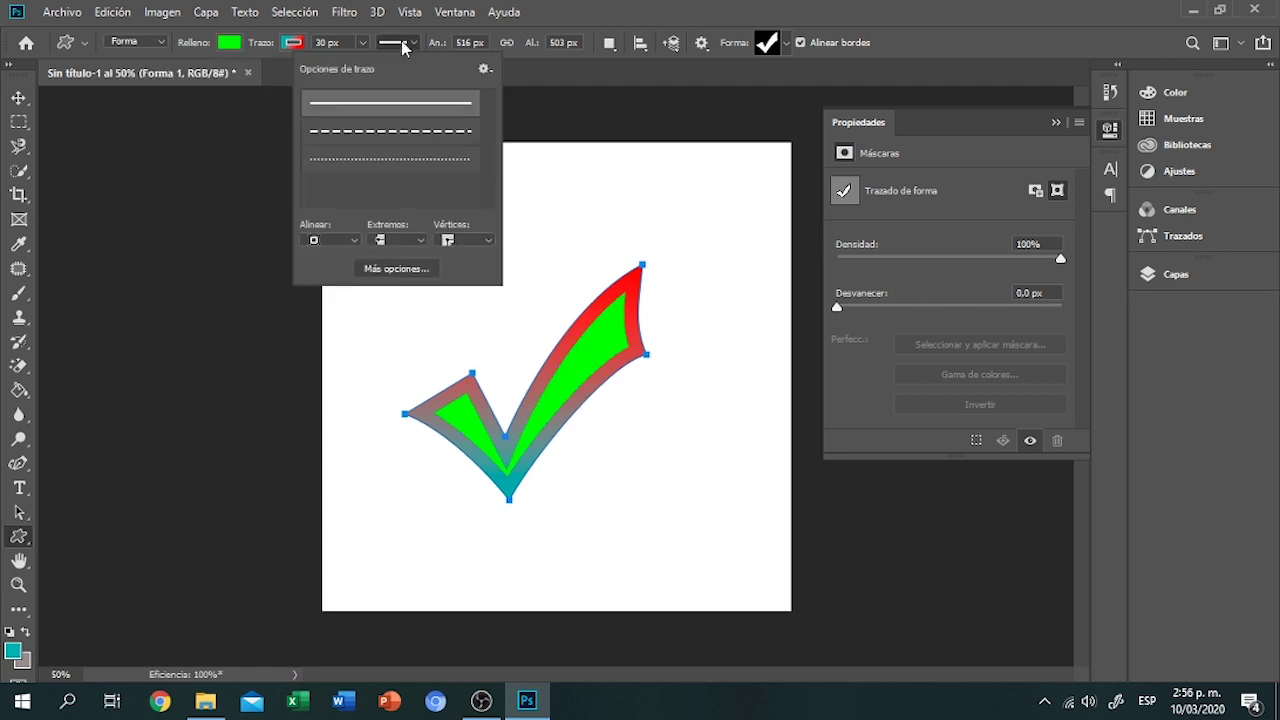
{"action": "left_click", "coordinate": [384, 140]}
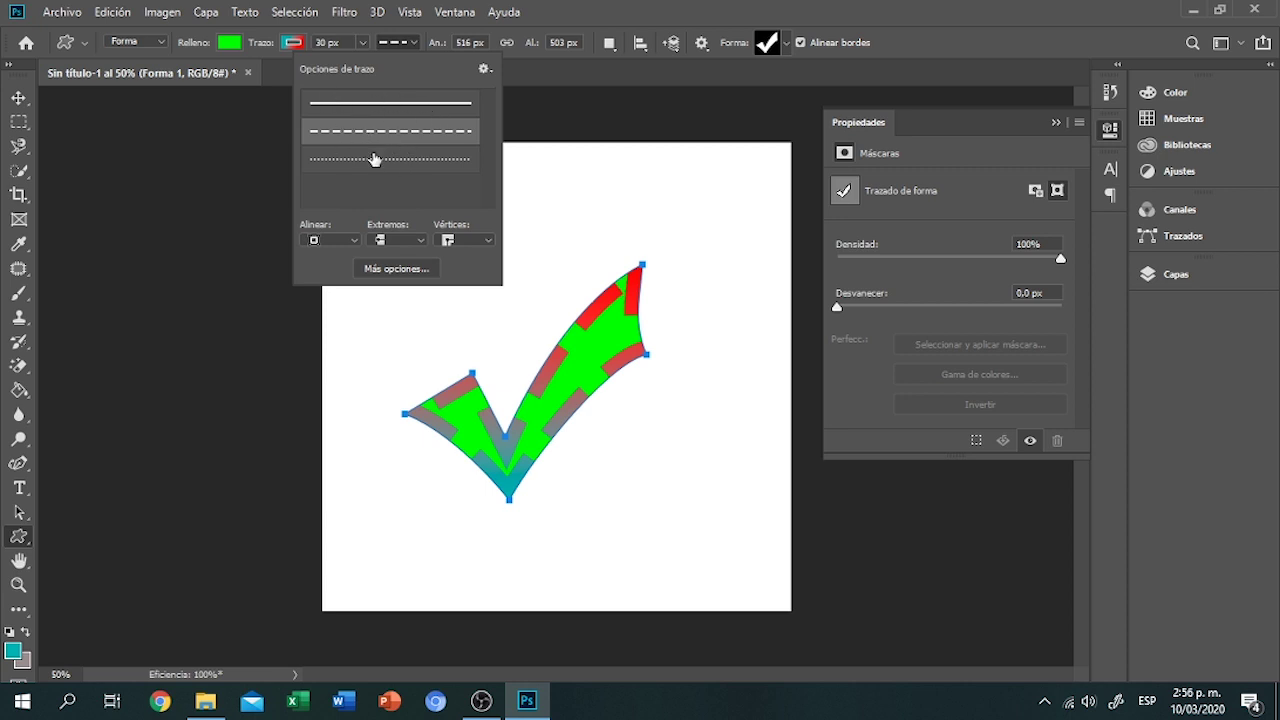
{"action": "left_click", "coordinate": [396, 238]}
{"action": "left_click", "coordinate": [388, 269]}
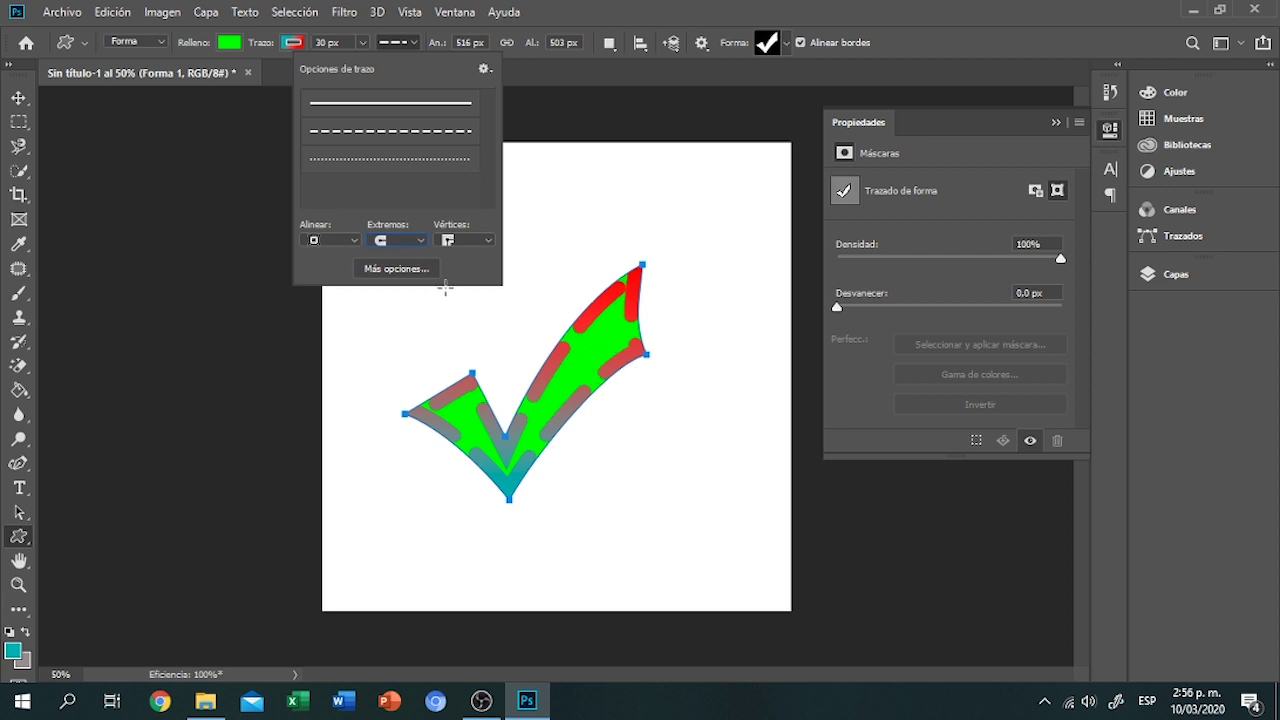
{"action": "left_click", "coordinate": [408, 243]}
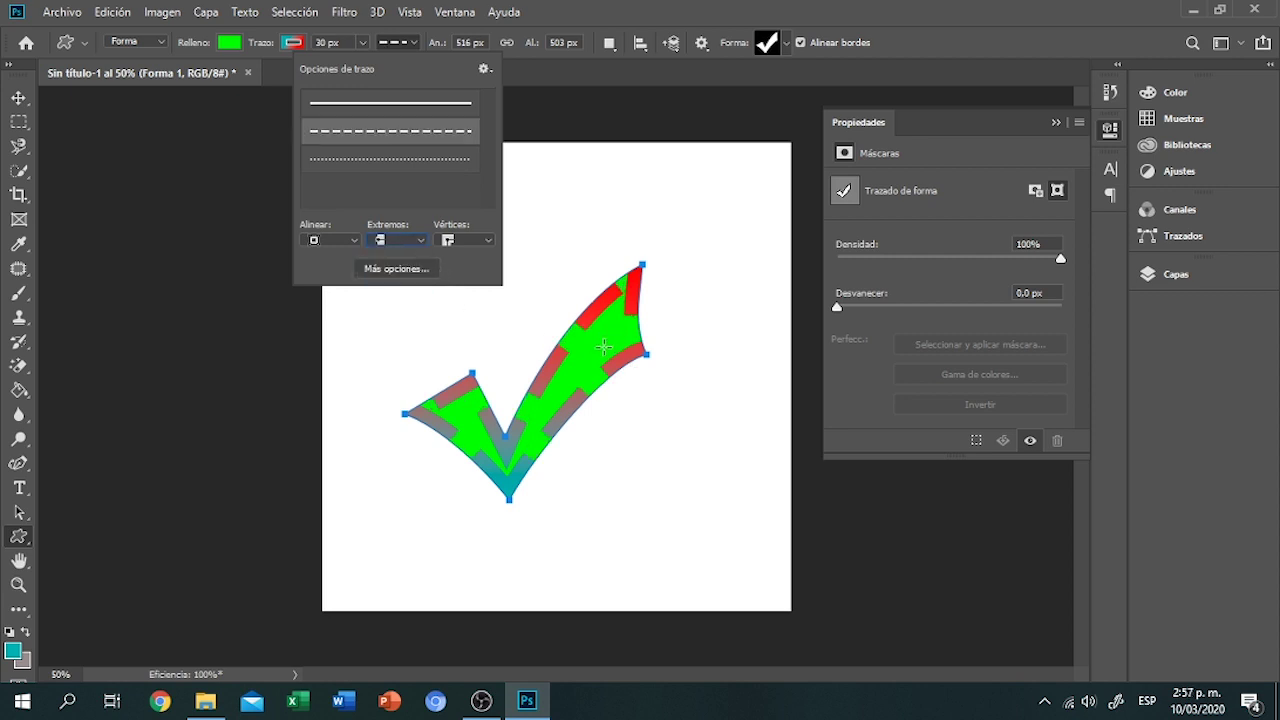
{"action": "left_click", "coordinate": [343, 42]}
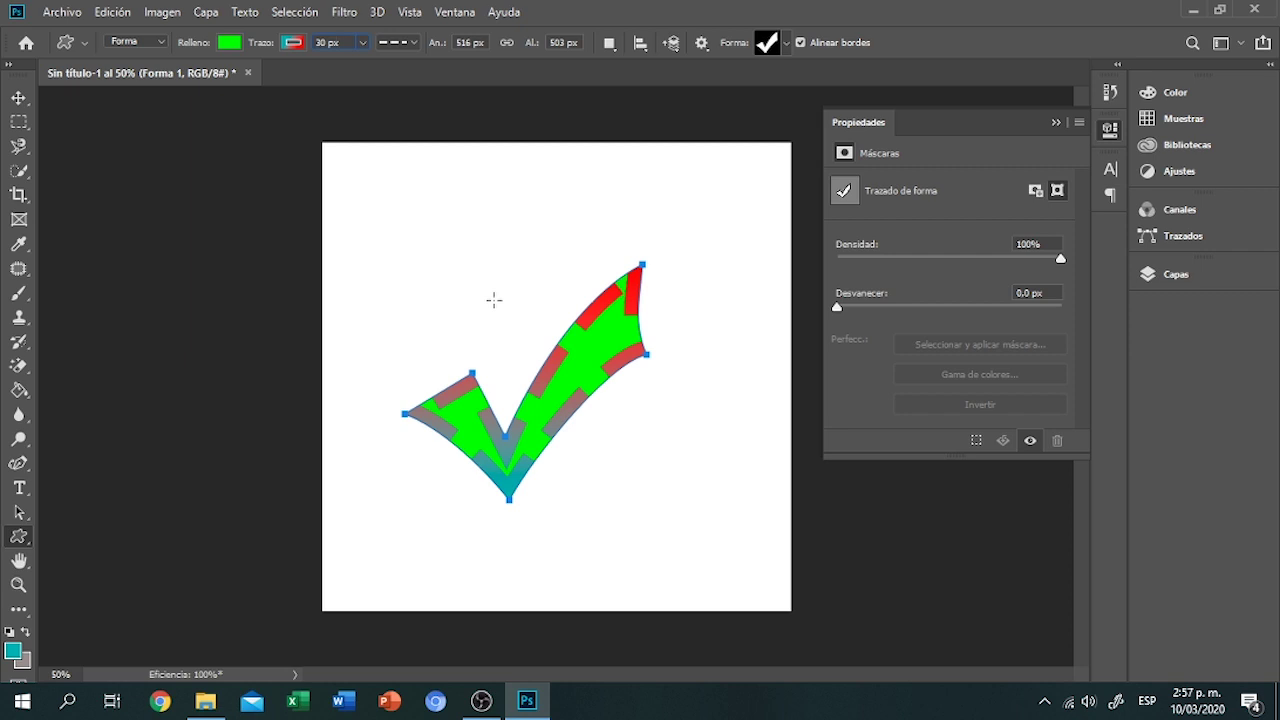